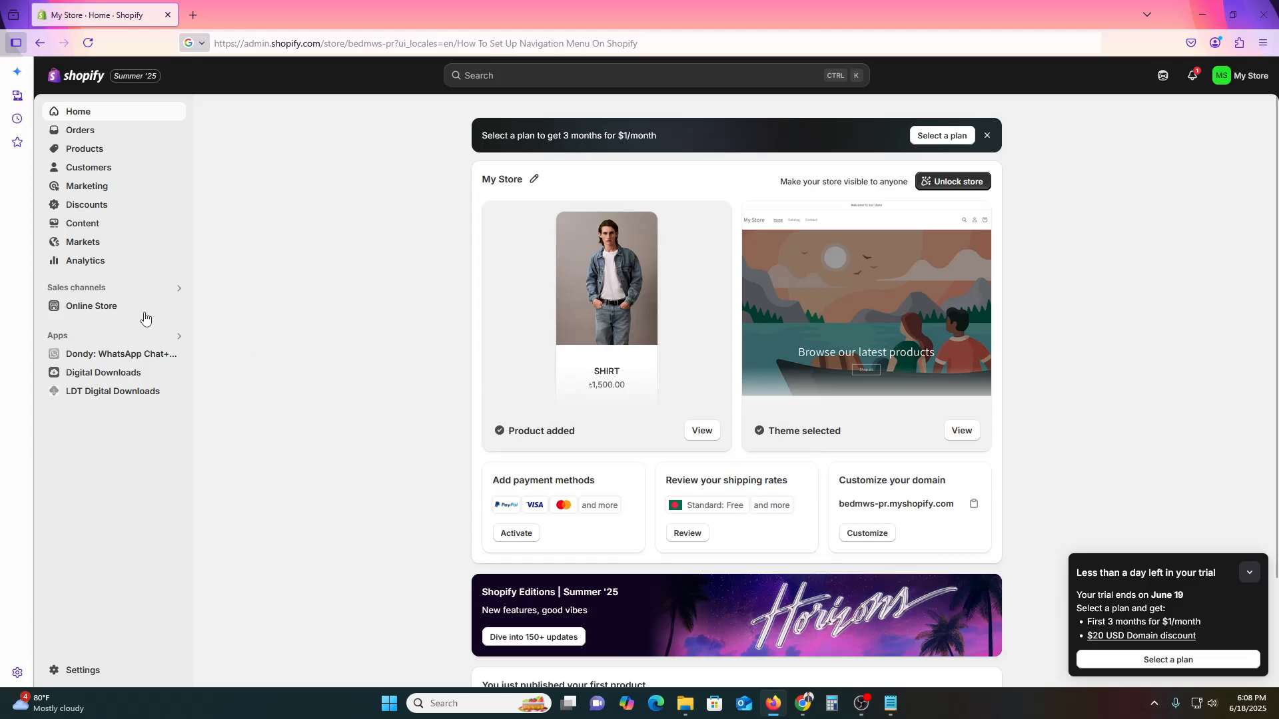
Step: Open the live storefront and look through its home, Catalog and Contact pages, ending on the home page
left_click(177, 308)
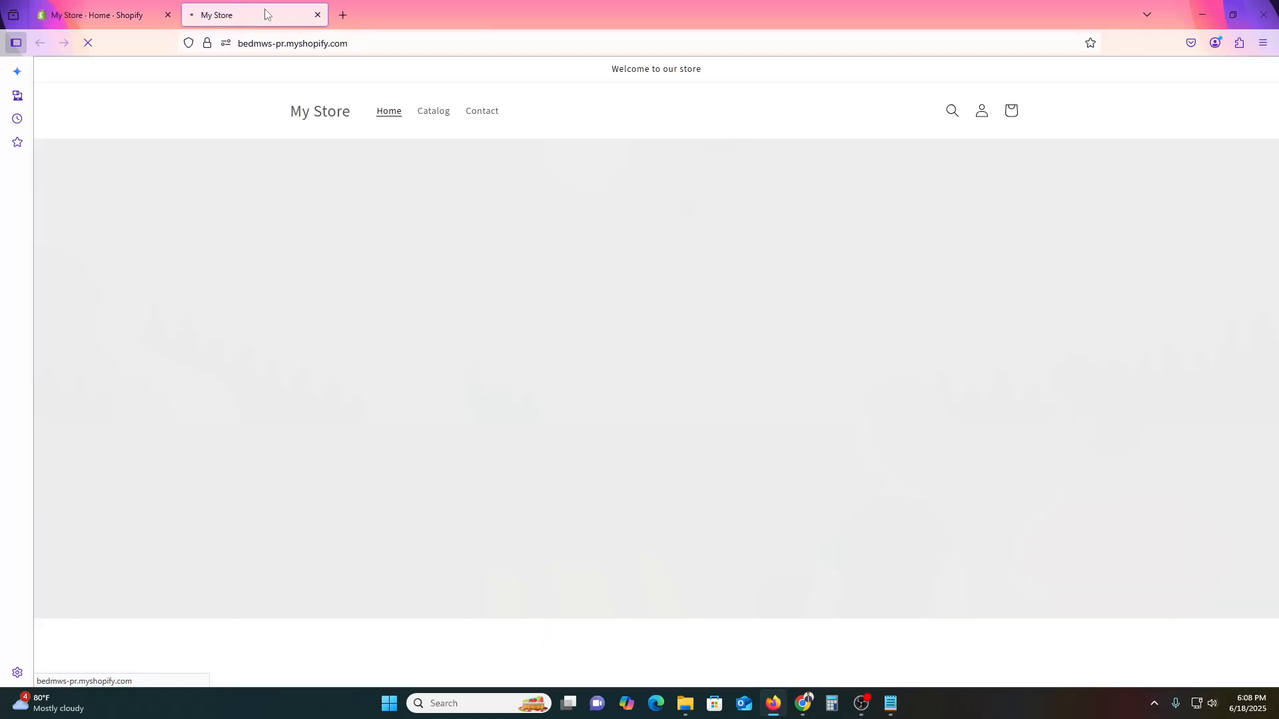
scroll(524, 479, "down", 5)
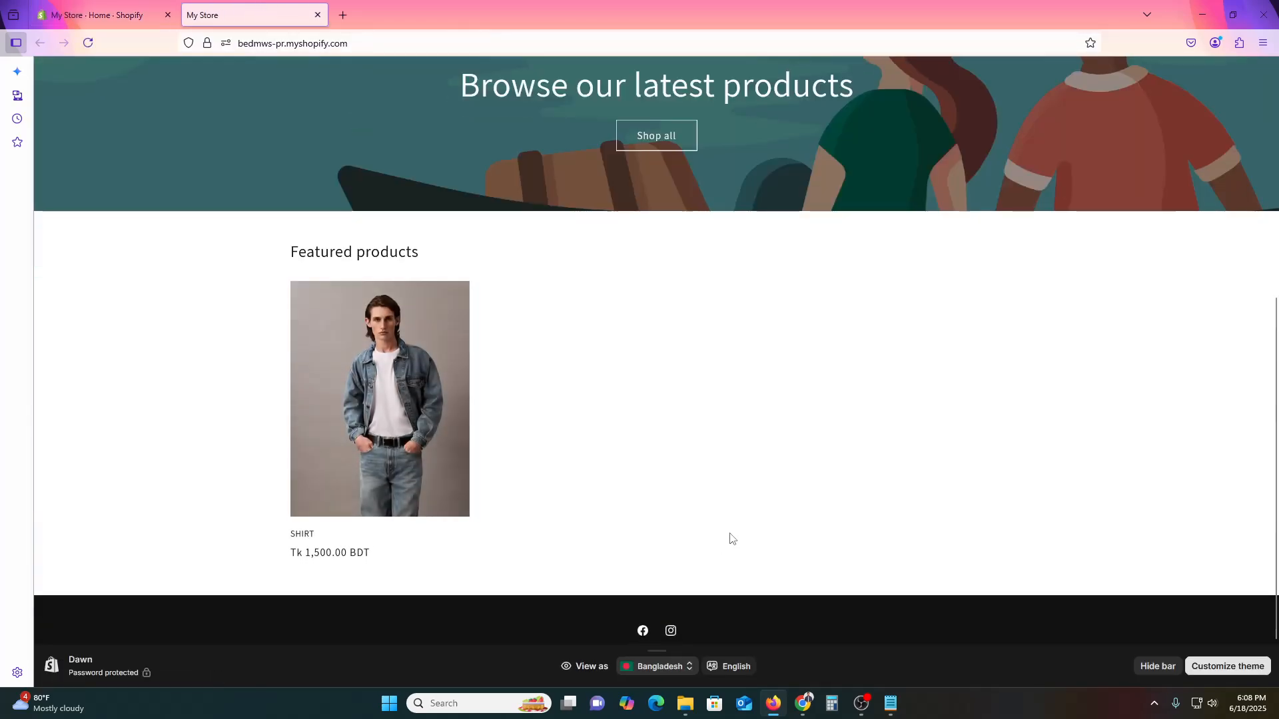
scroll(766, 546, "up", 5)
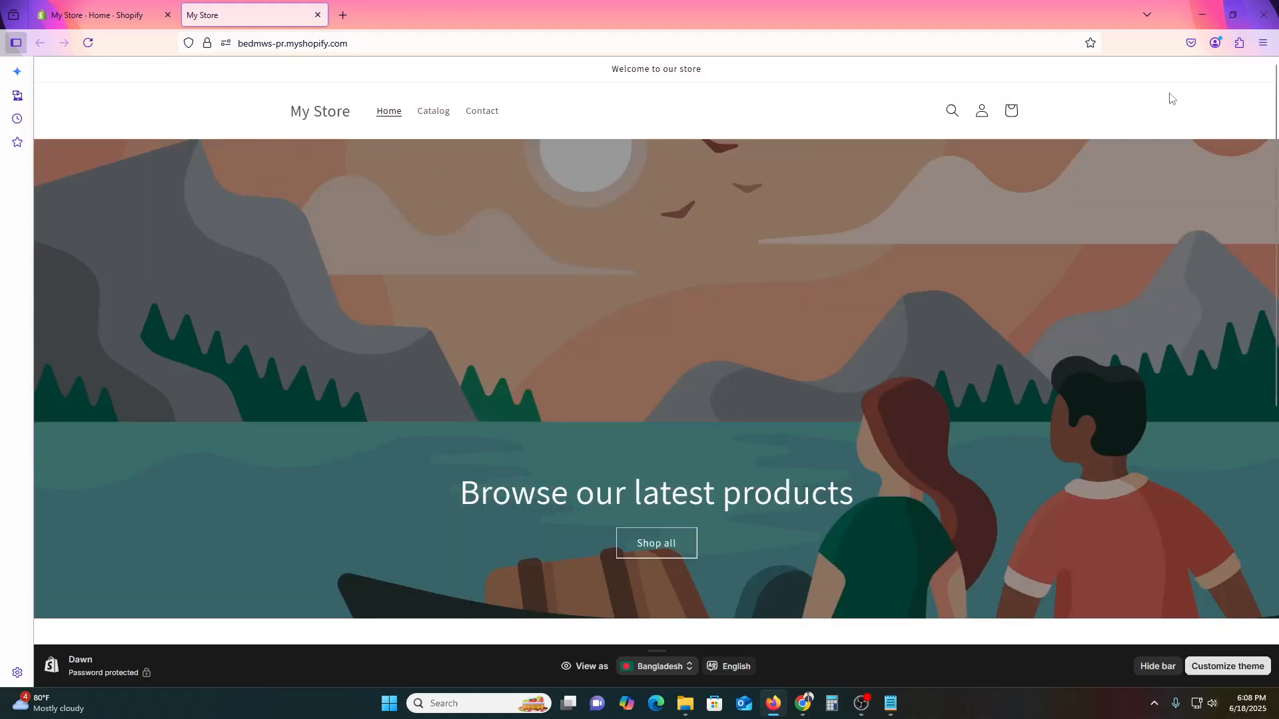
left_click_drag(624, 74, 697, 81)
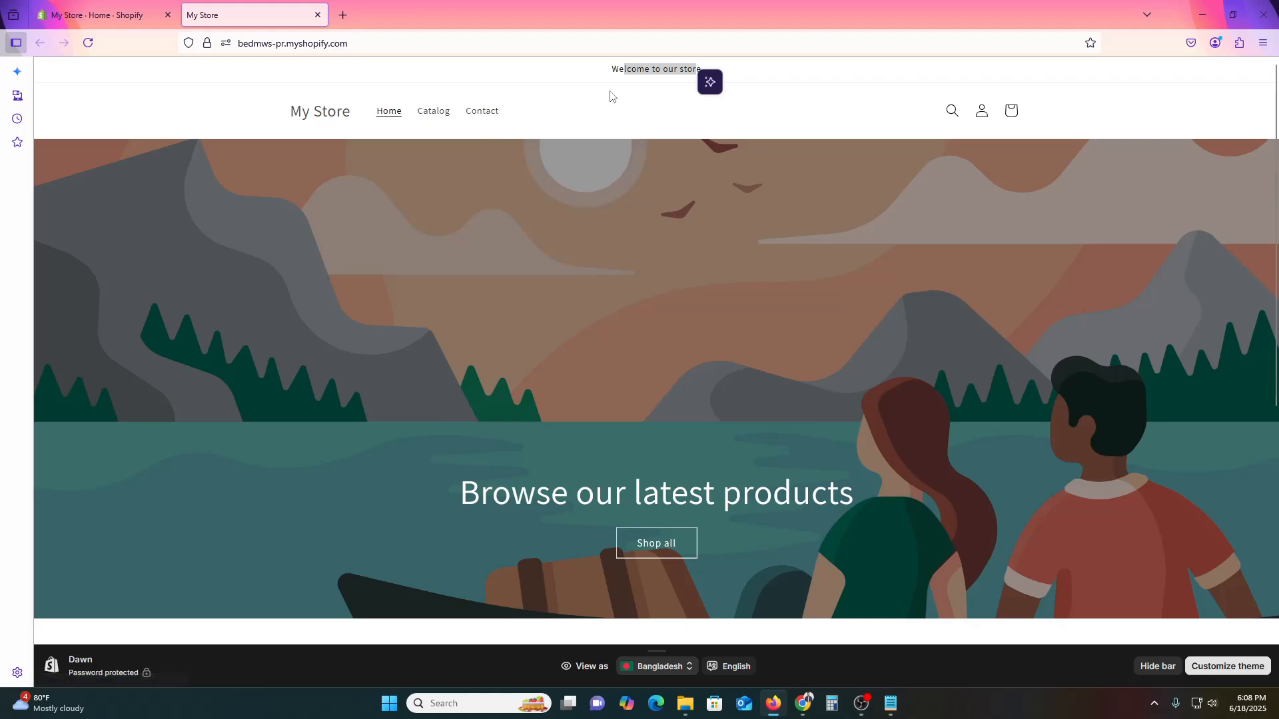
left_click(647, 73)
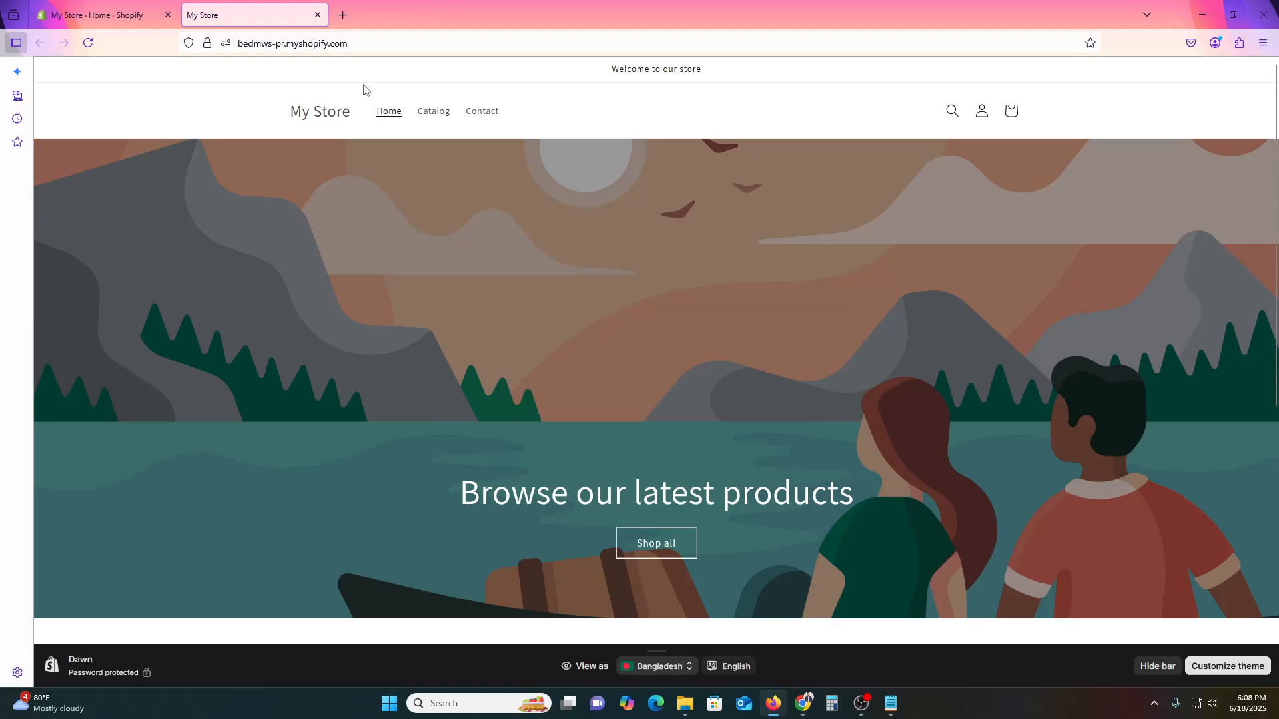
left_click(454, 120)
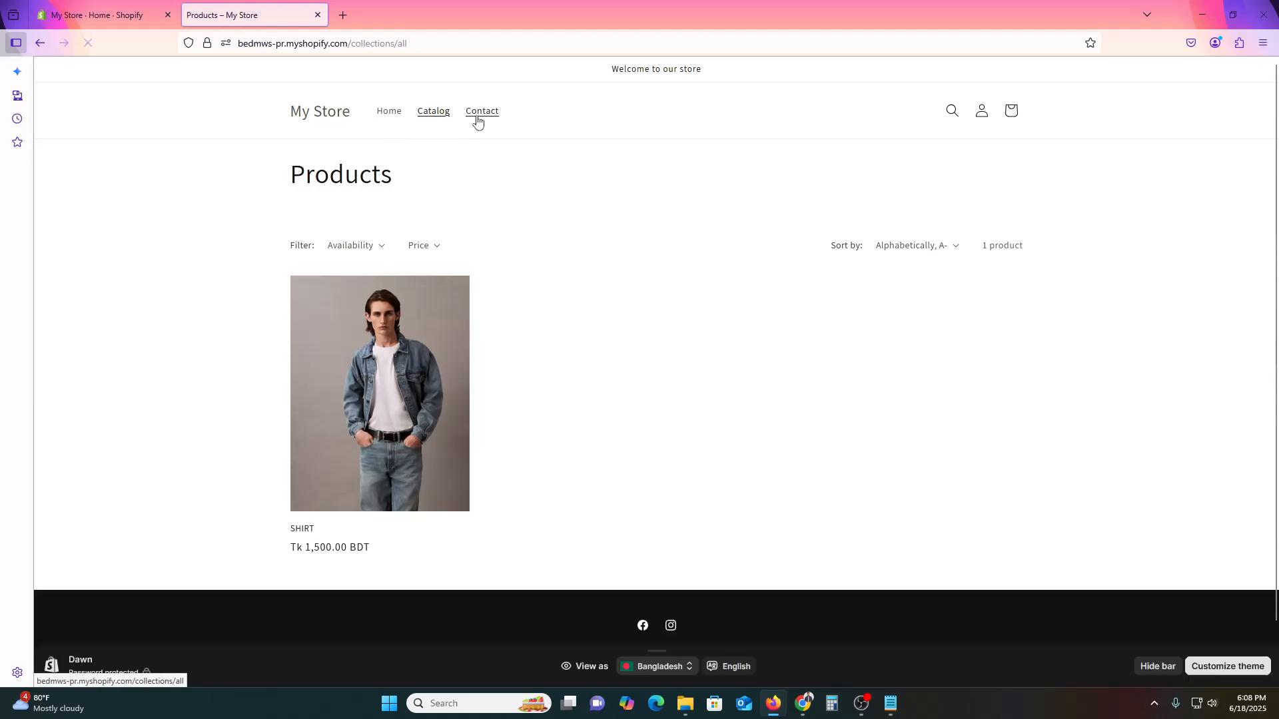
left_click(485, 115)
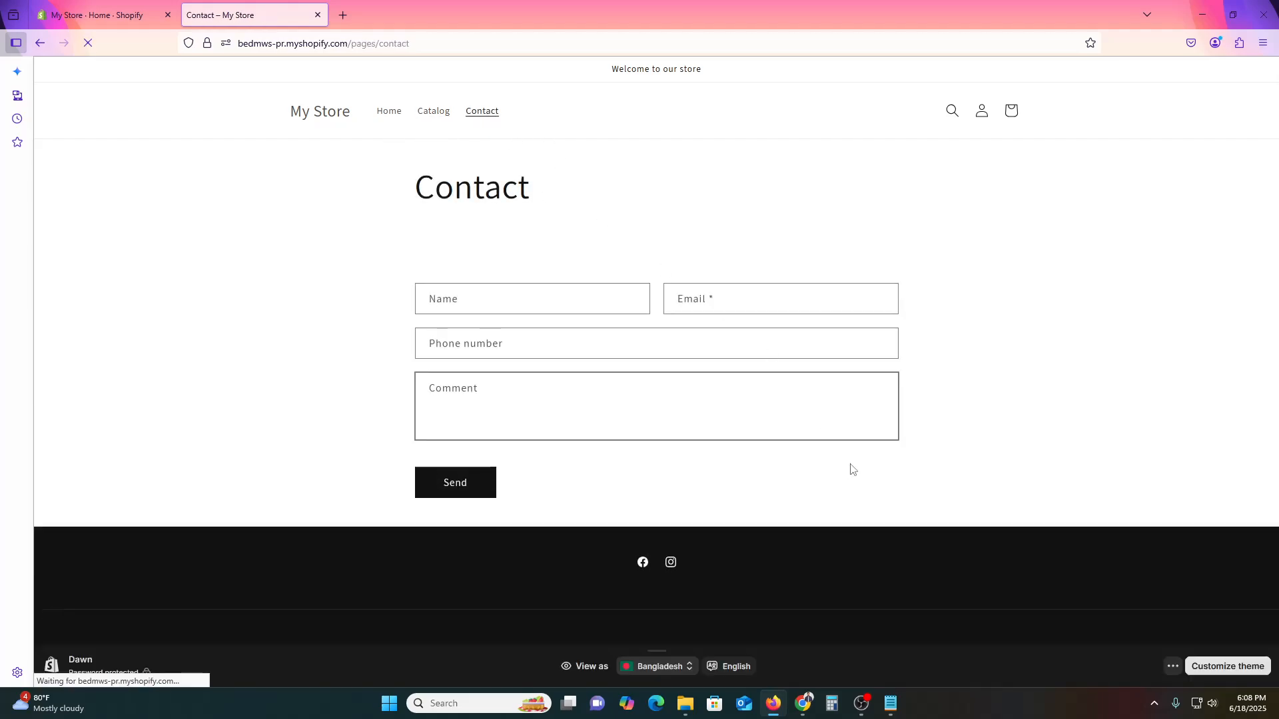
left_click(391, 111)
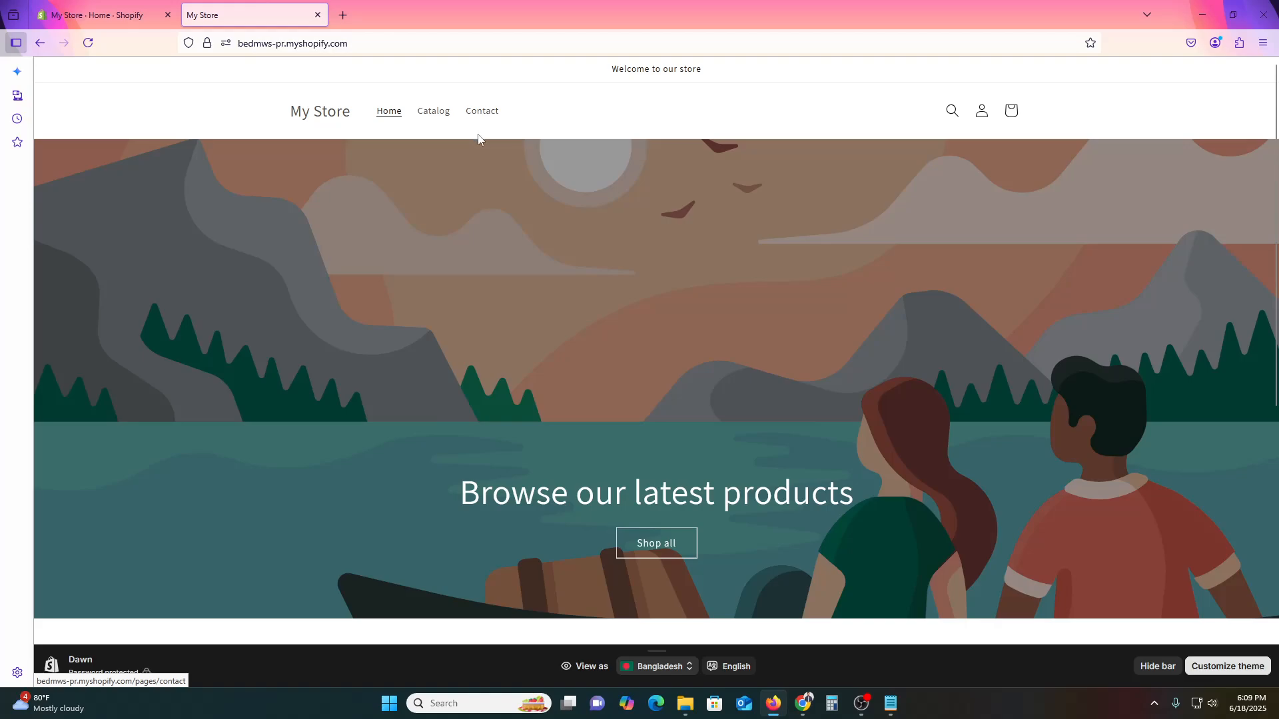
Step: Return to the store admin and open the current Dawn theme for customizing
left_click(100, 15)
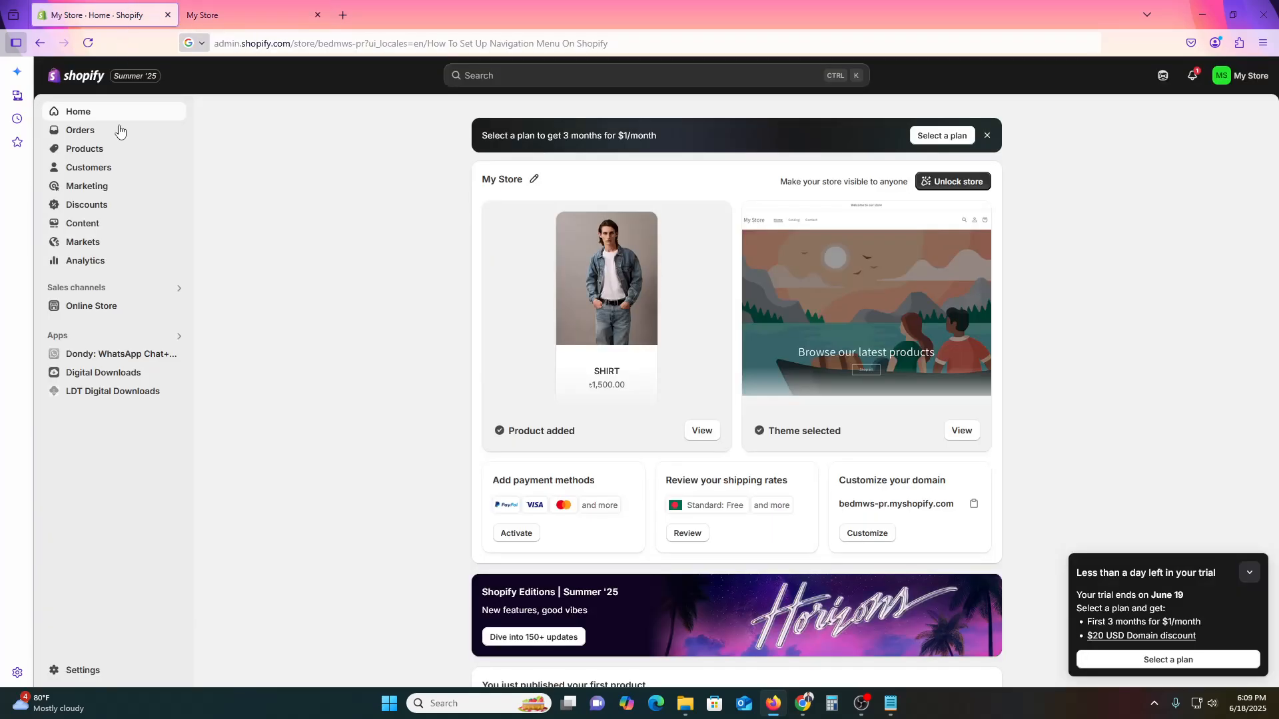
left_click(113, 310)
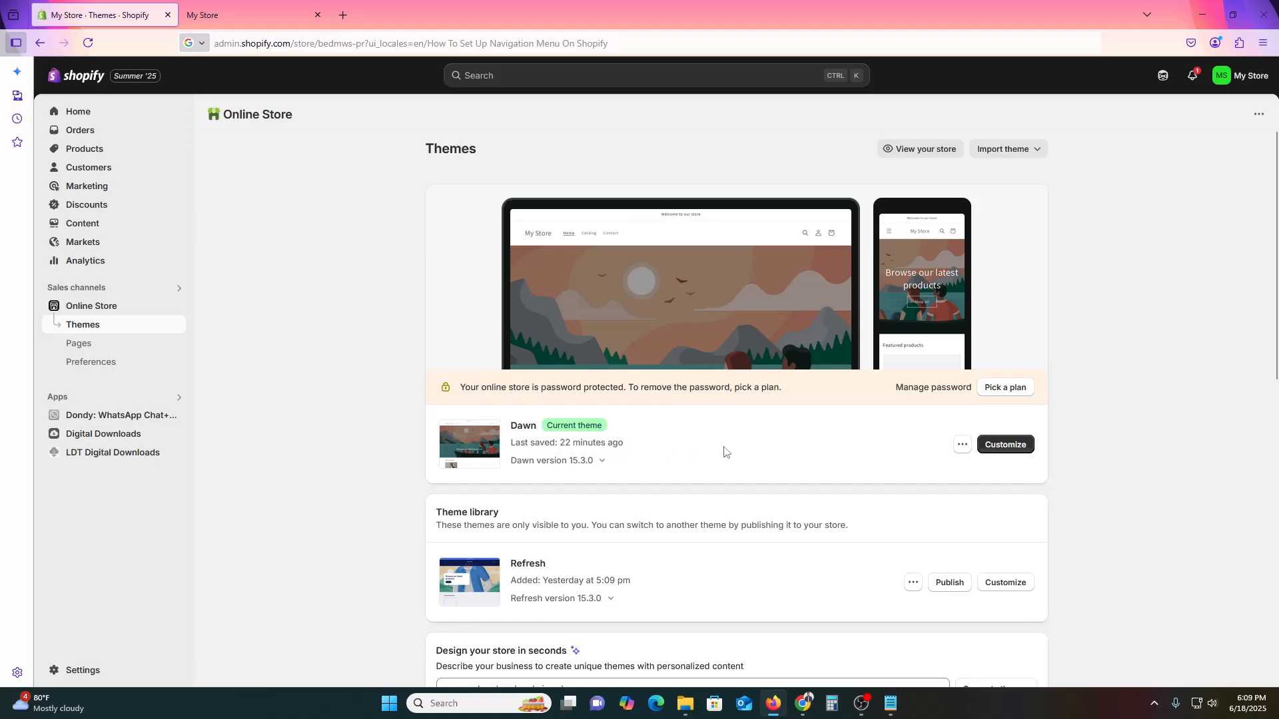
left_click(1019, 452)
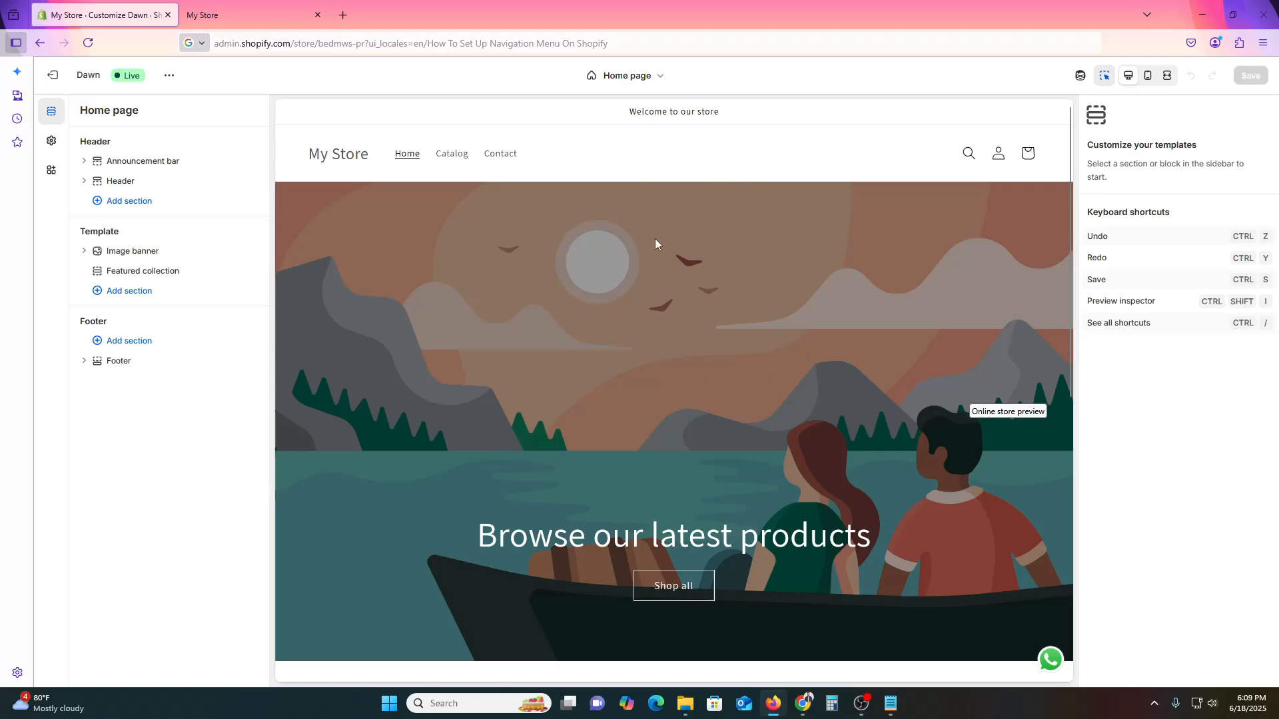
Step: Change the announcement bar's text to "SUBSCRIBE OUR YOUTUBE CHANNEL"
left_click(148, 163)
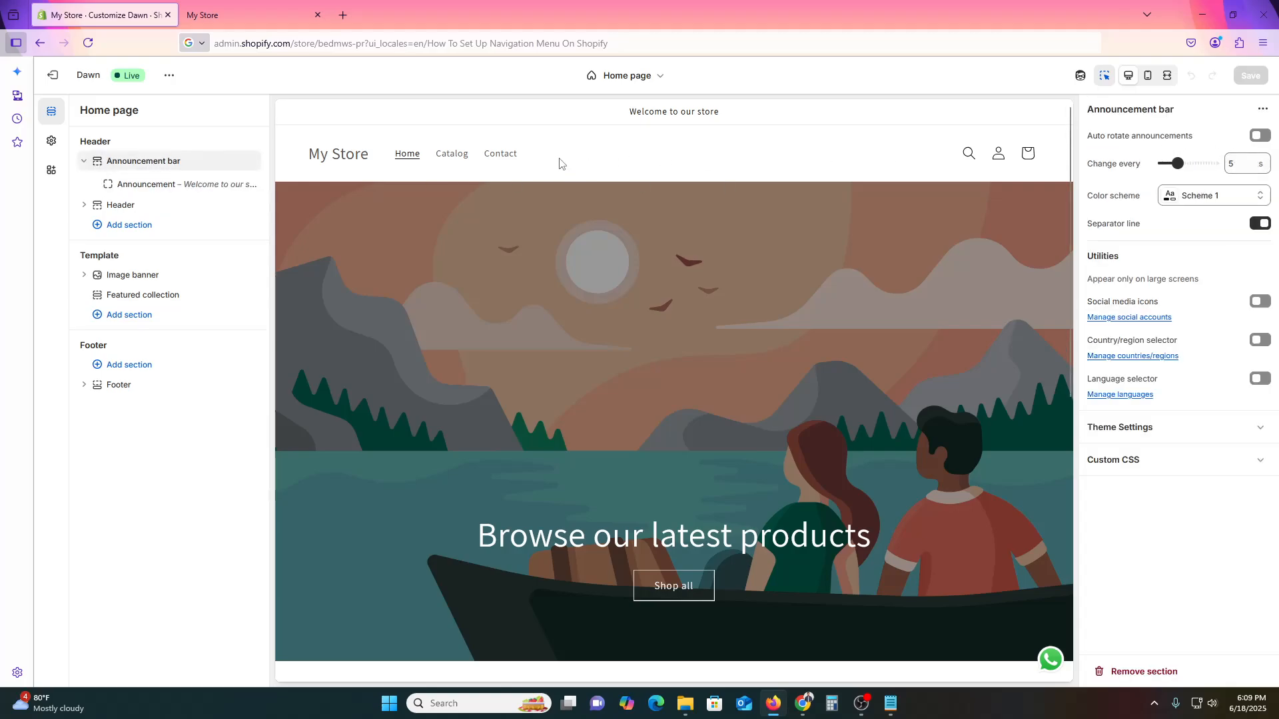
left_click(164, 190)
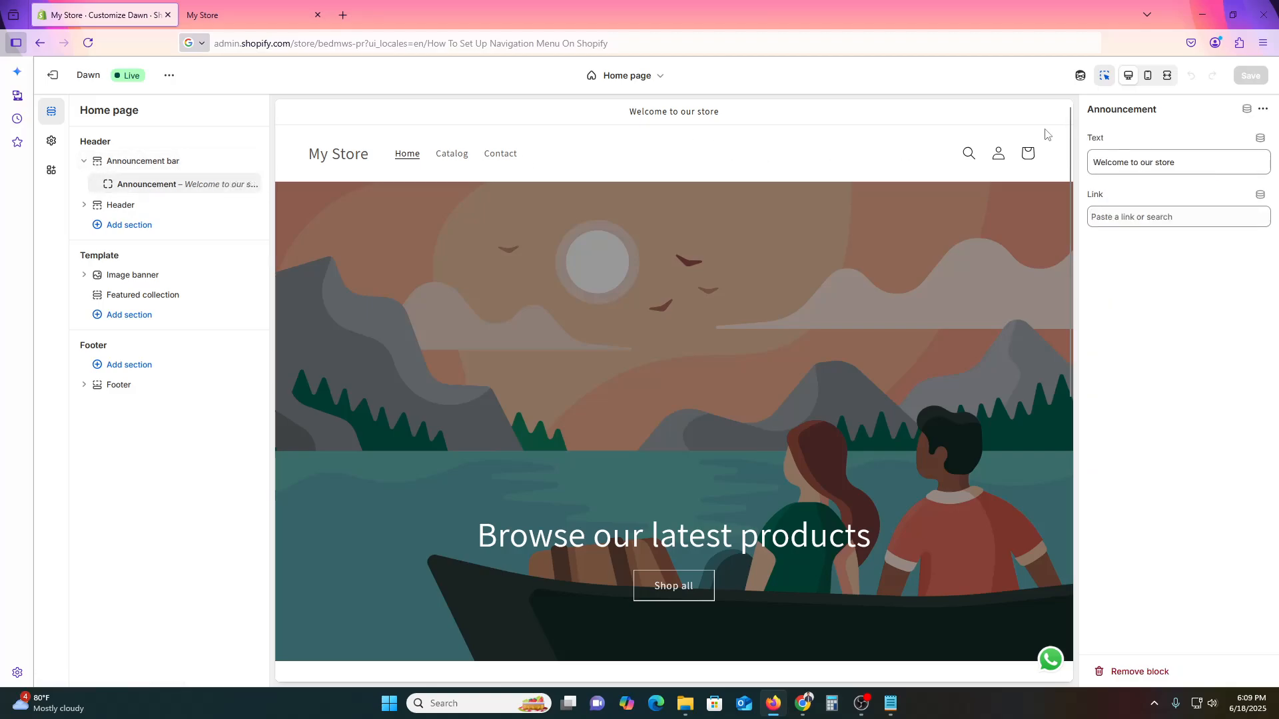
triple_click(1194, 165)
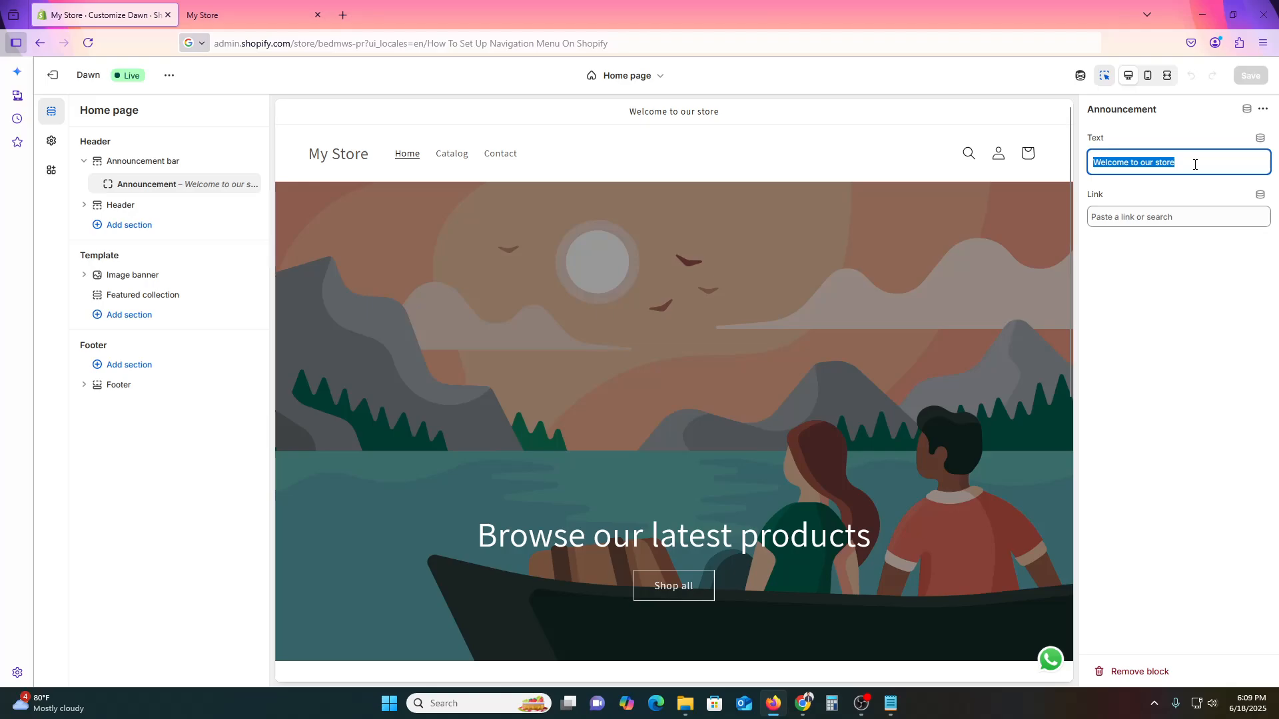
type("SUBSCRIBE")
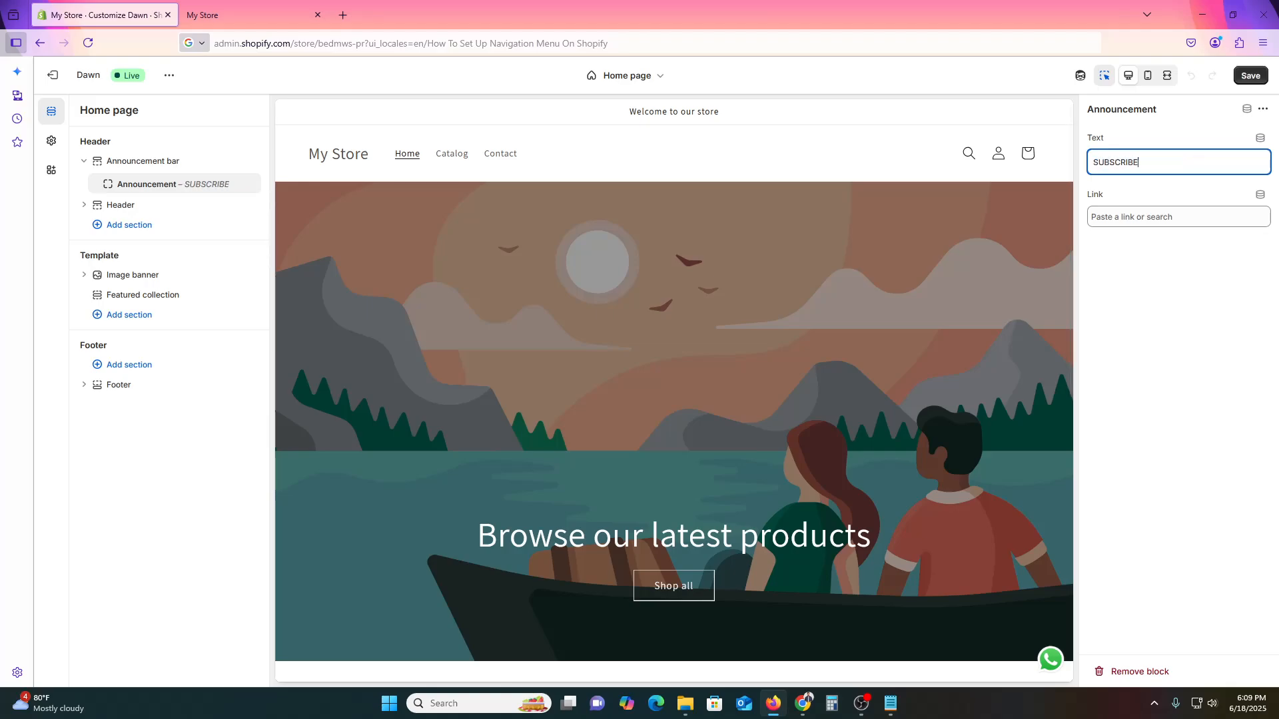
type(" OUR YOUTUBE CHANNE")
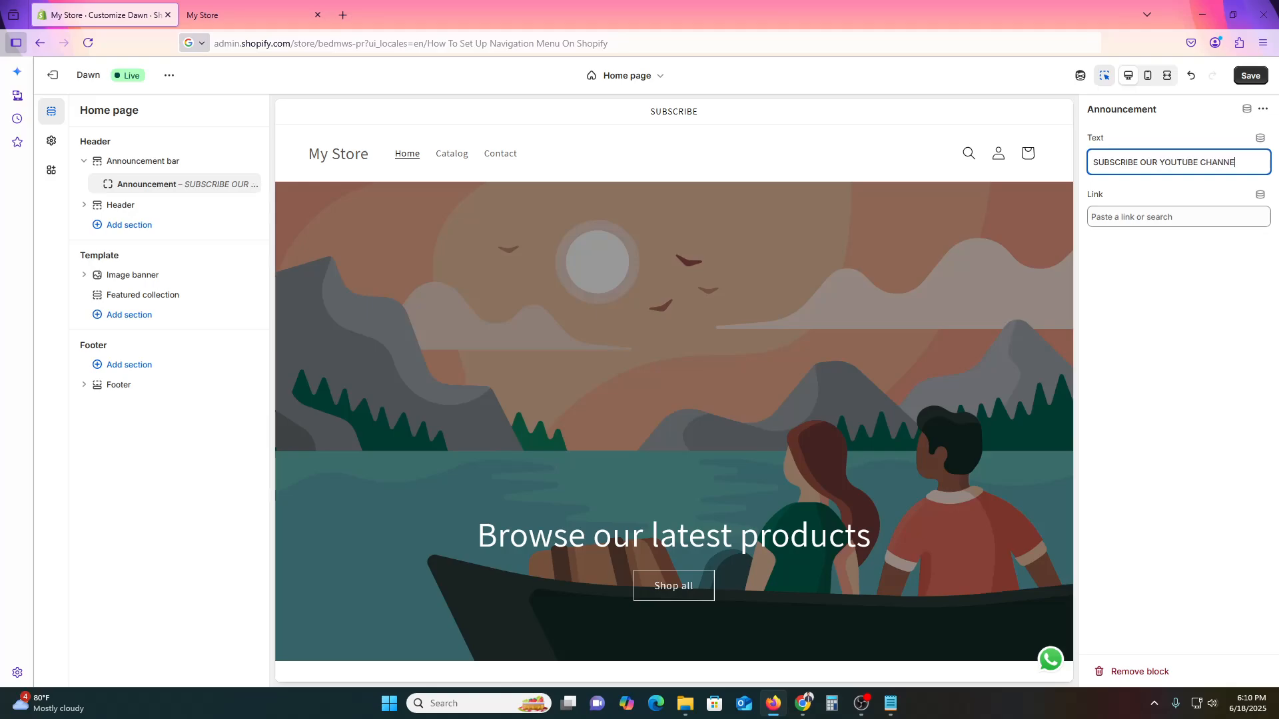
type("L")
left_click(1219, 312)
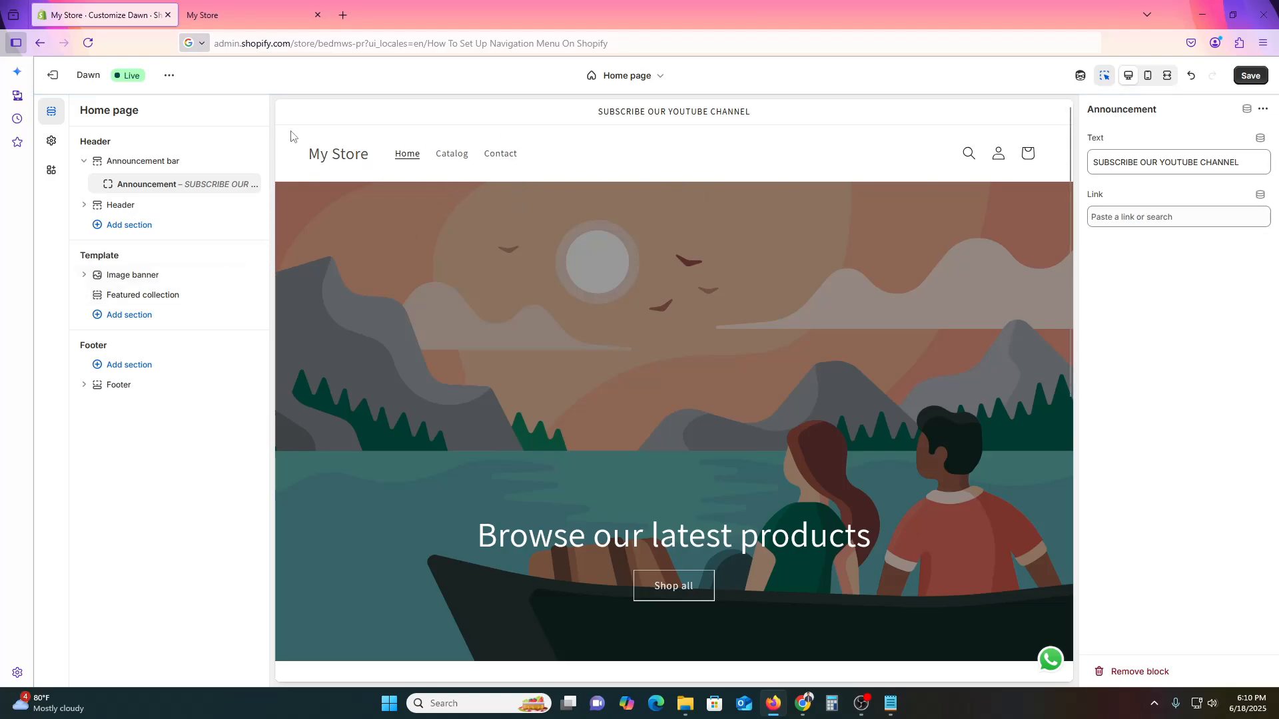
Step: Try the header's Top left and Middle left logo positions, set it to Top center, and check the mobile preview
left_click(133, 206)
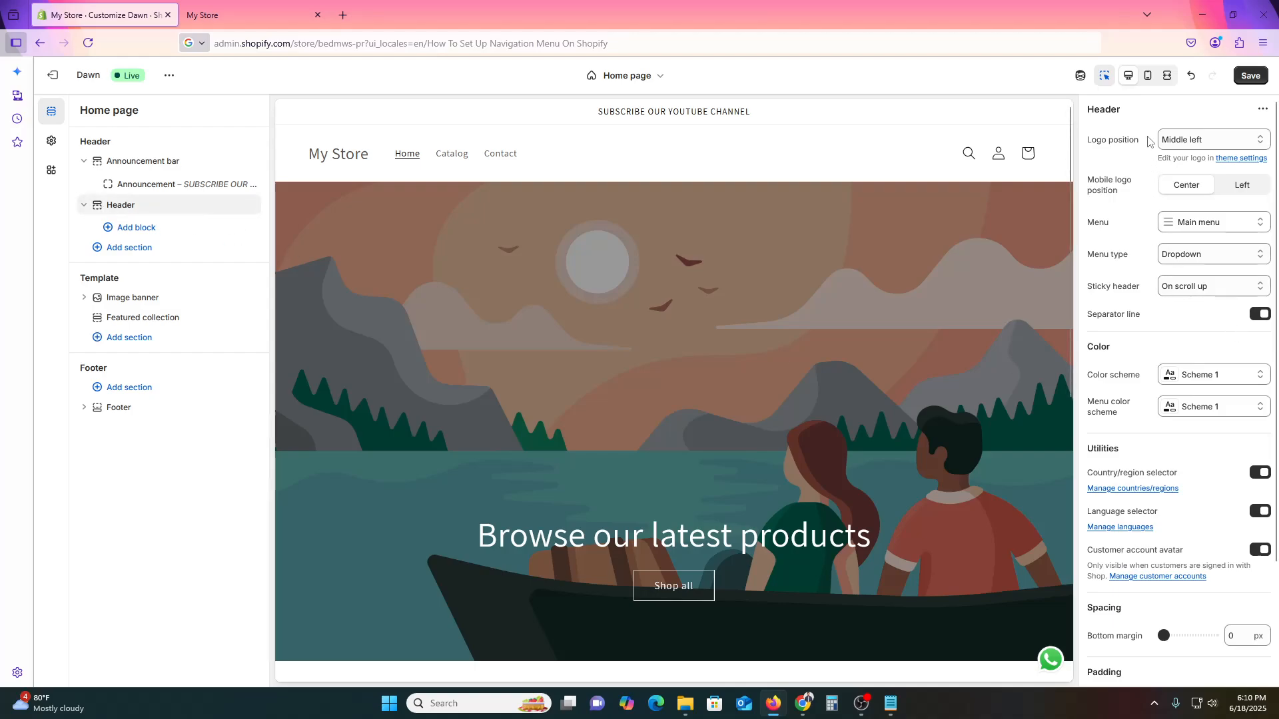
left_click(1225, 142)
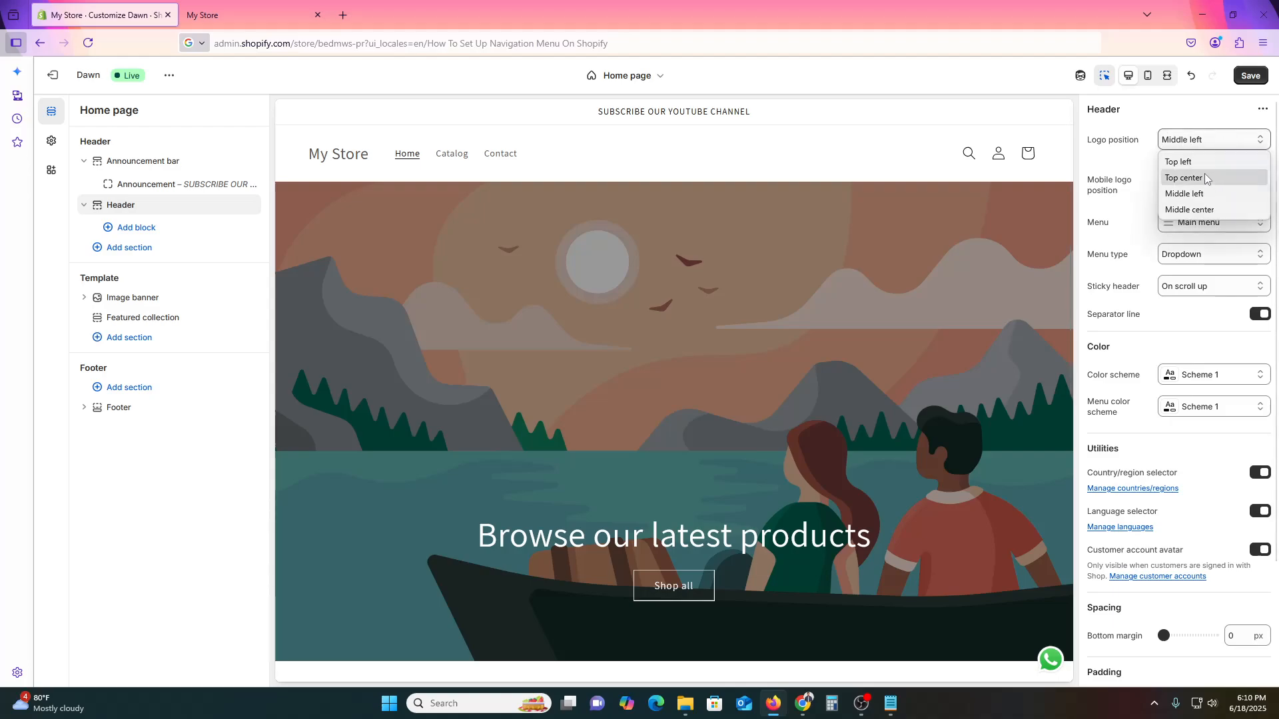
left_click(1205, 162)
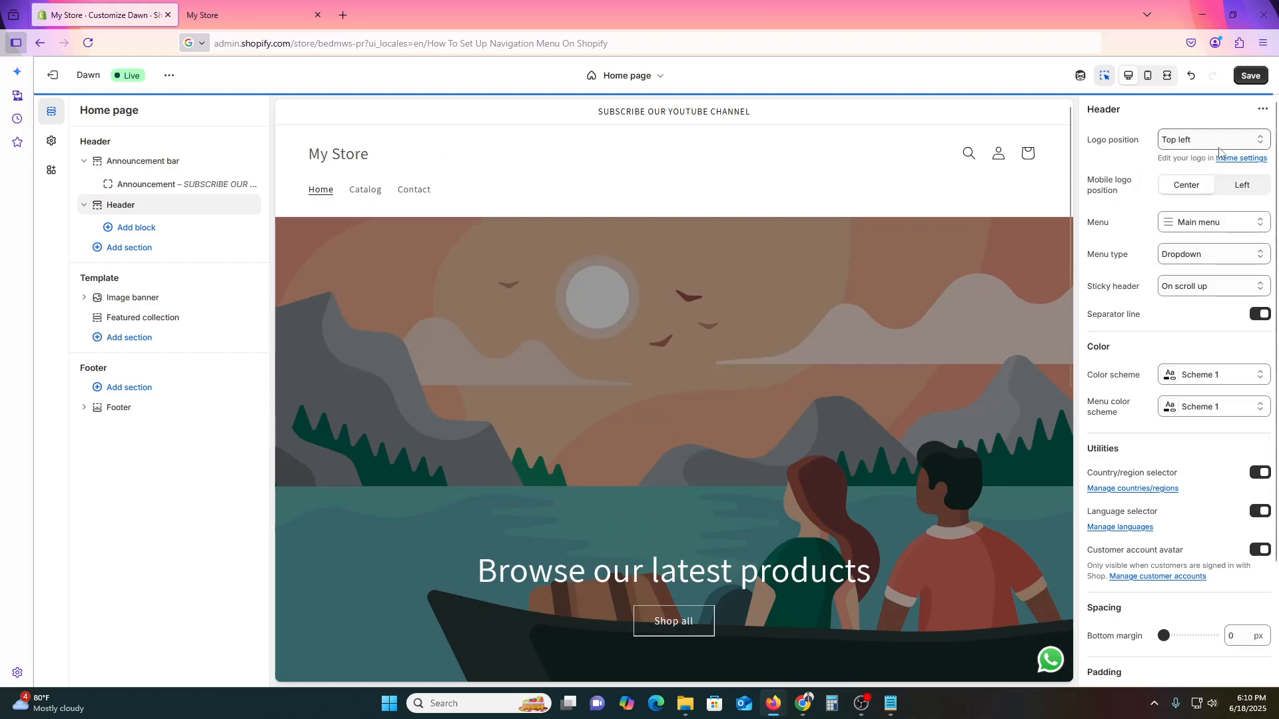
left_click(1196, 138)
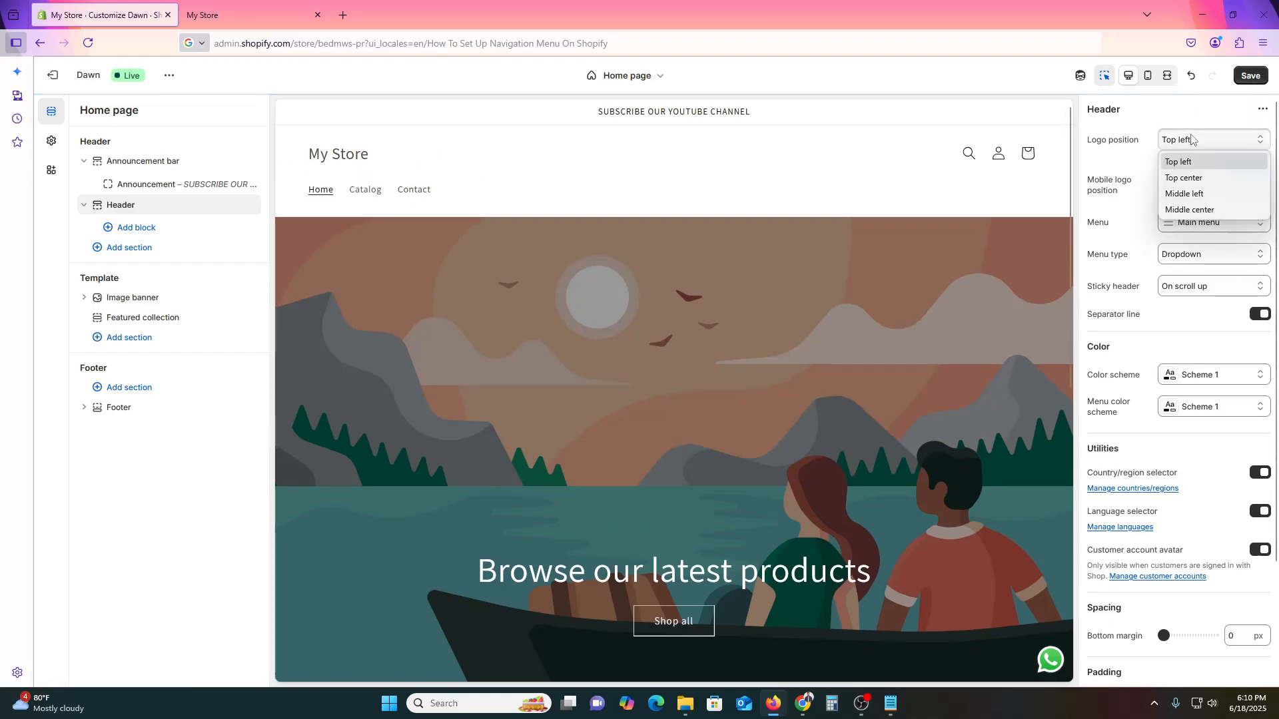
left_click(1199, 176)
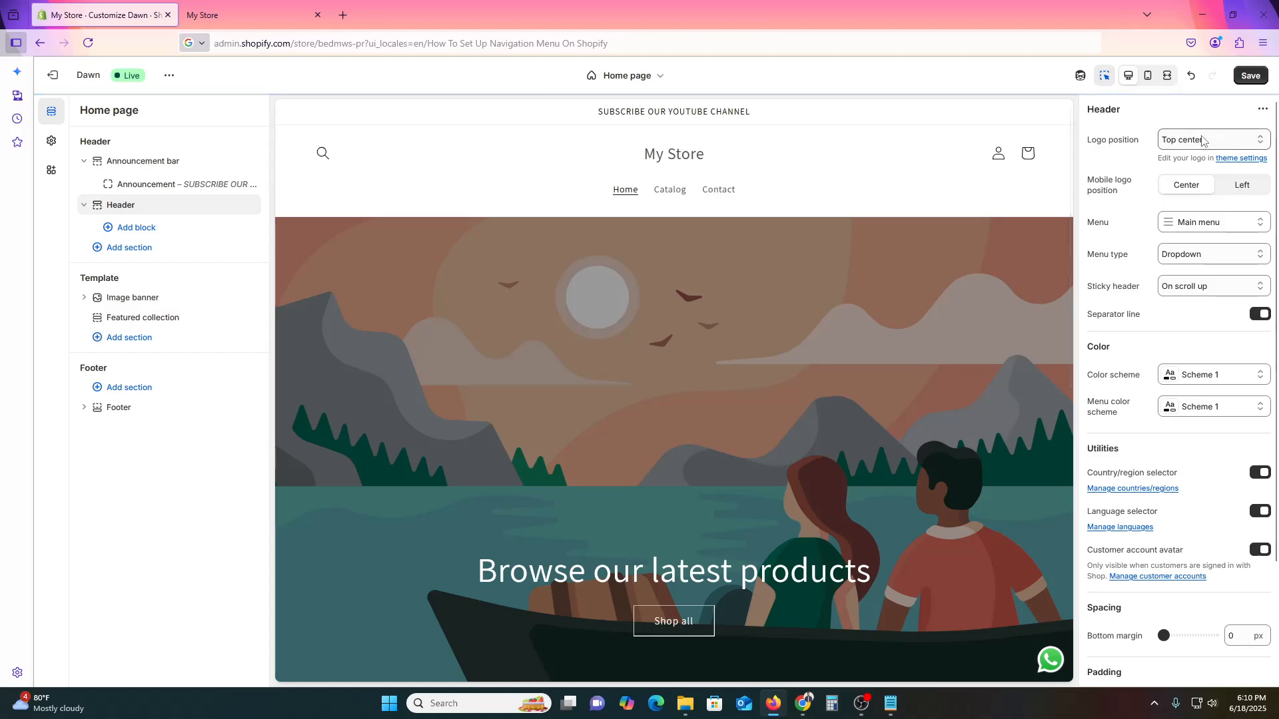
left_click(1202, 141)
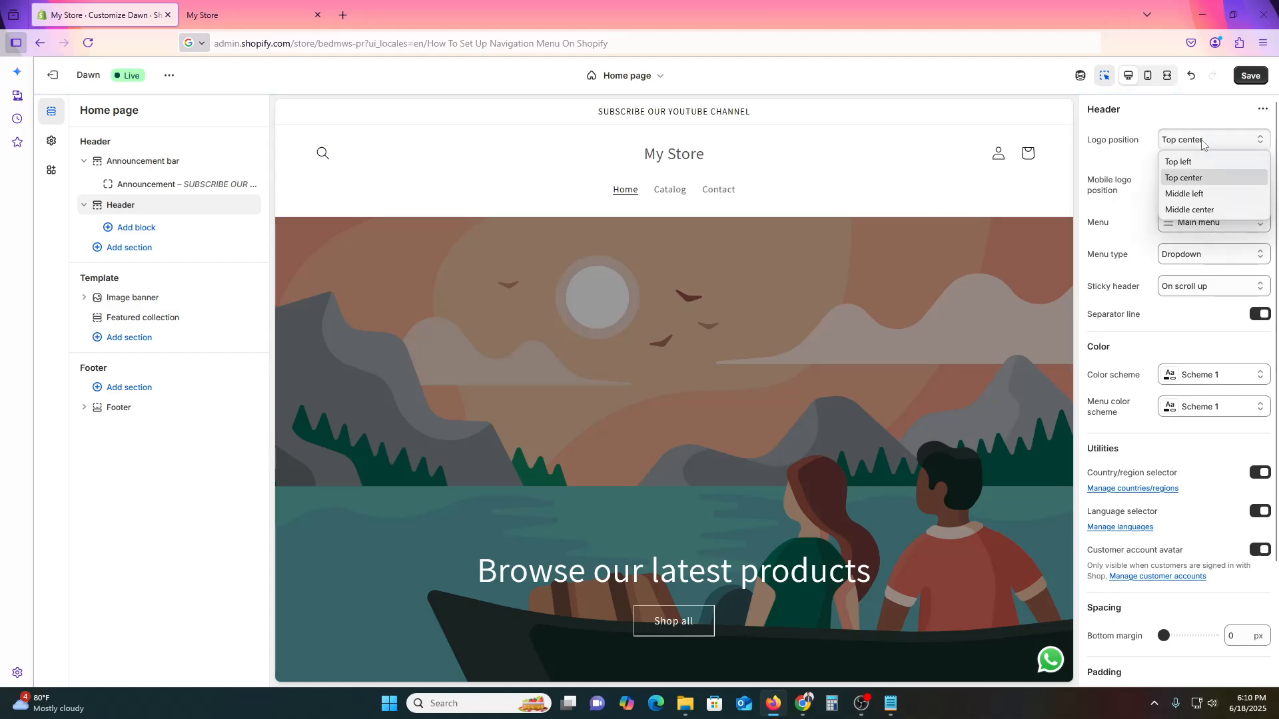
left_click(1203, 190)
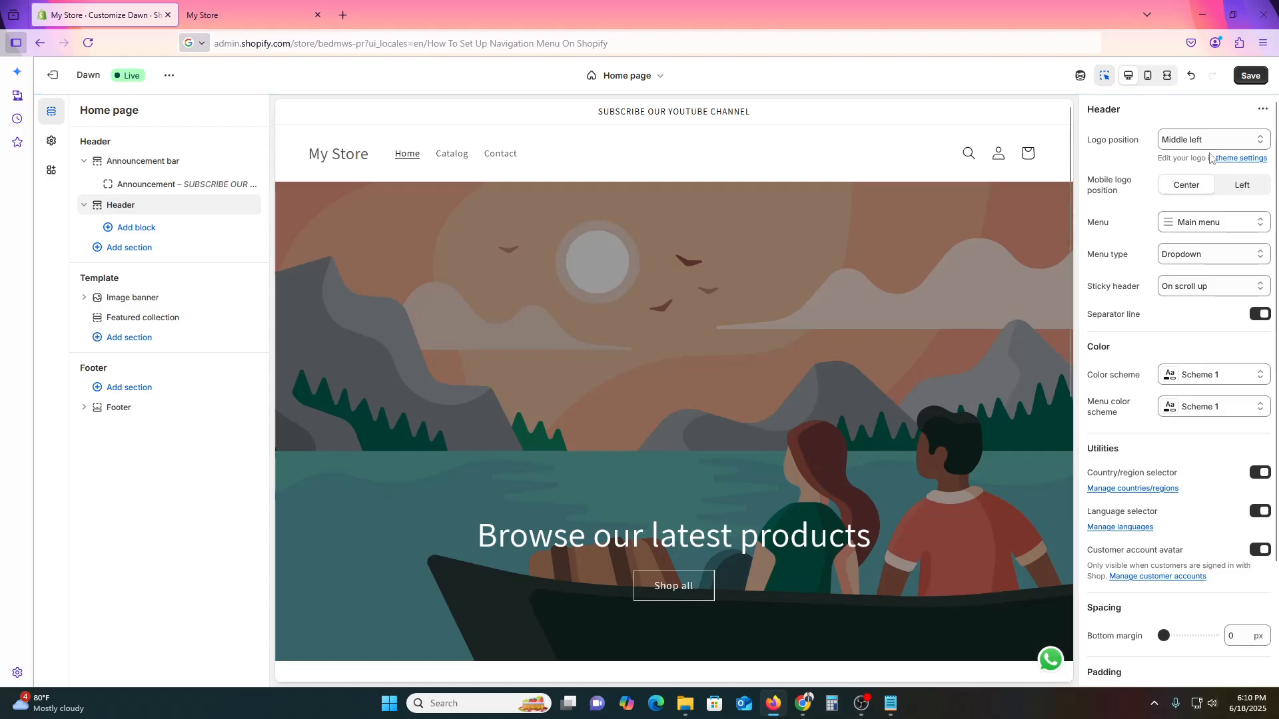
left_click(1208, 141)
left_click(1203, 179)
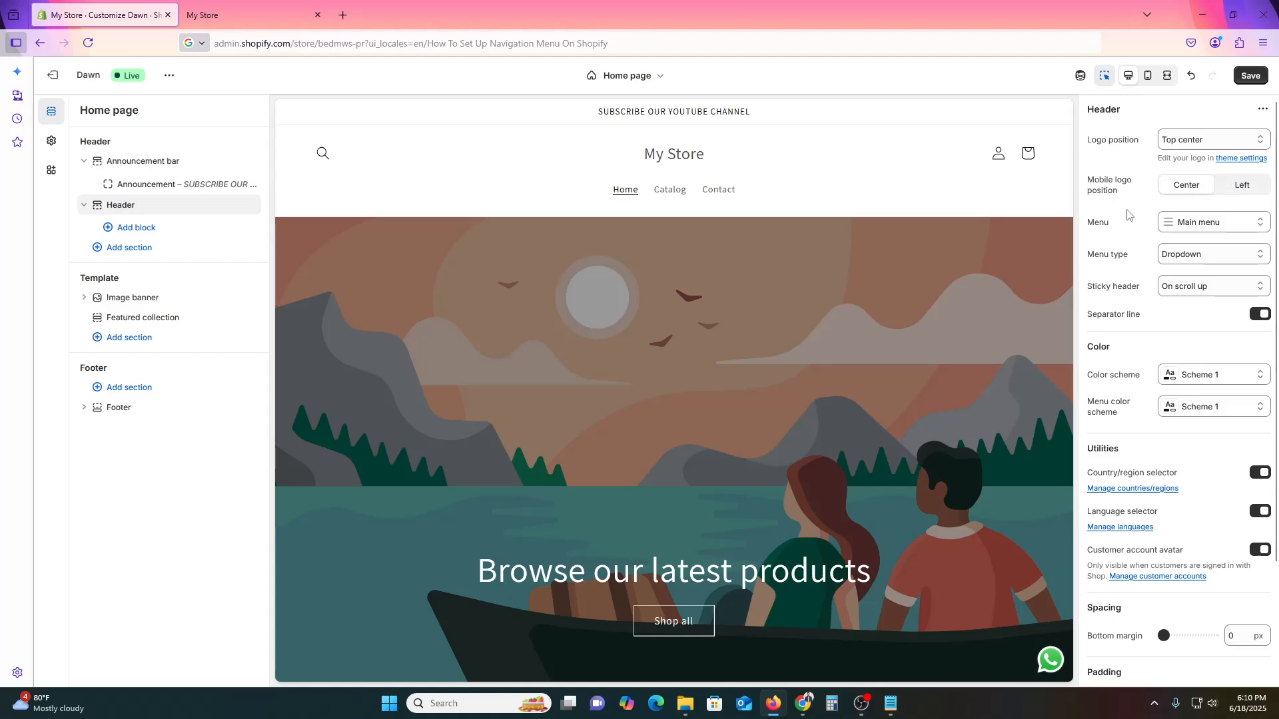
left_click(1146, 77)
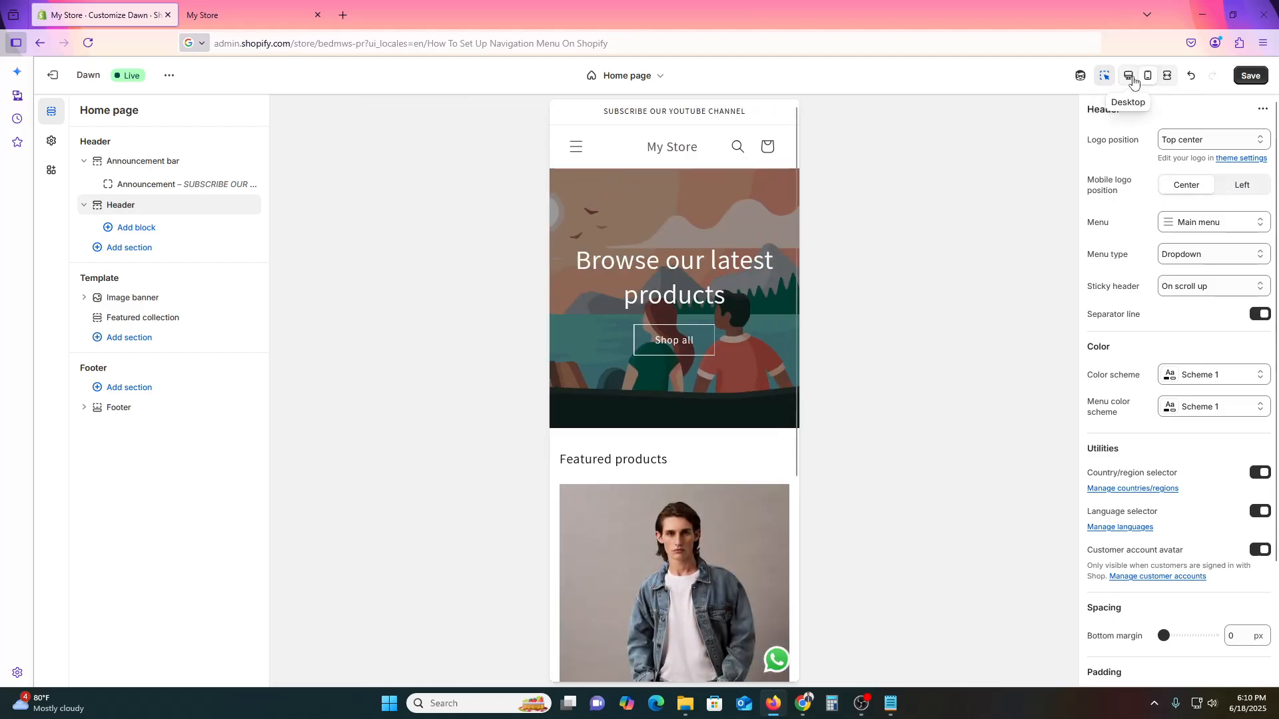
left_click(1131, 79)
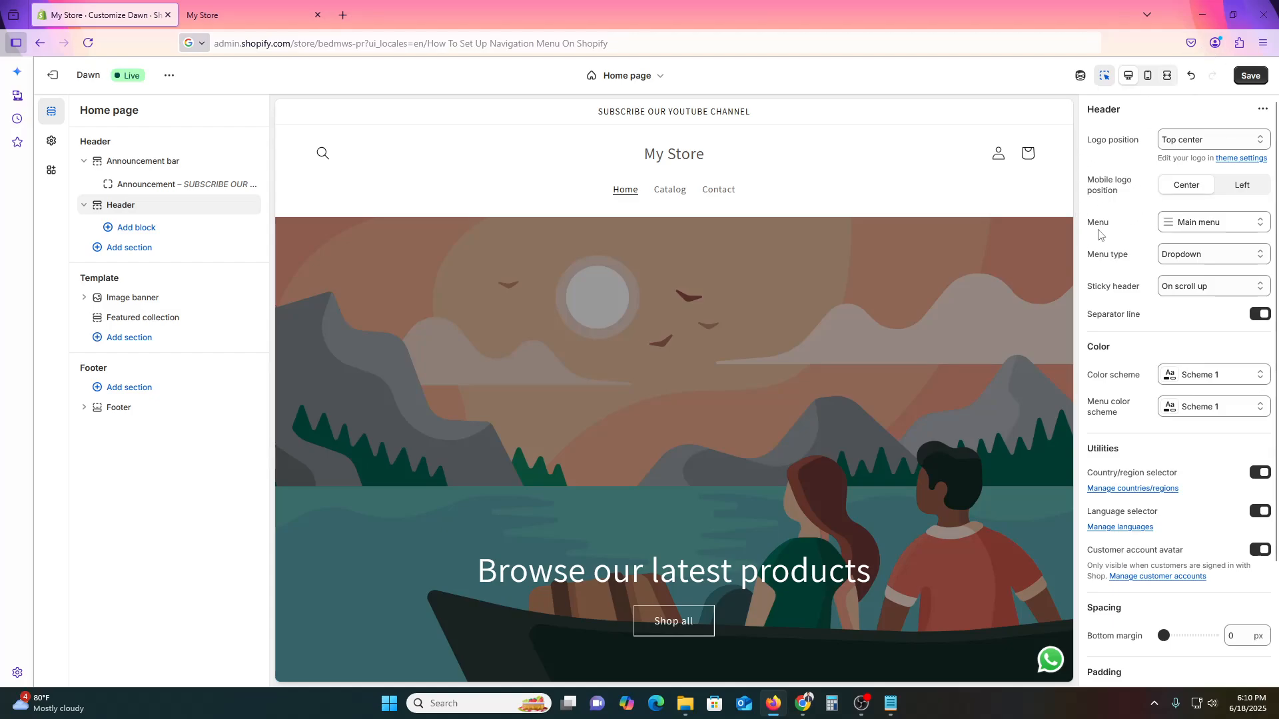
Step: Open the header's Main menu for editing in the store admin
left_click(1242, 227)
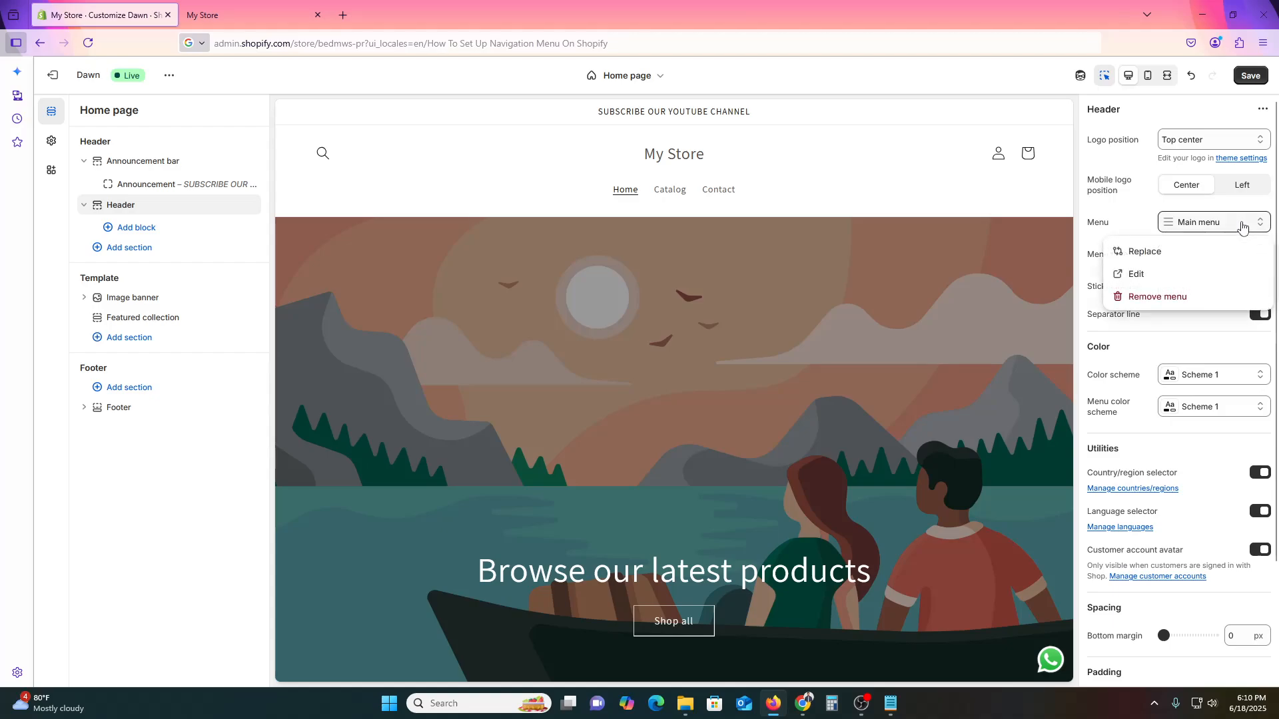
left_click(1243, 227)
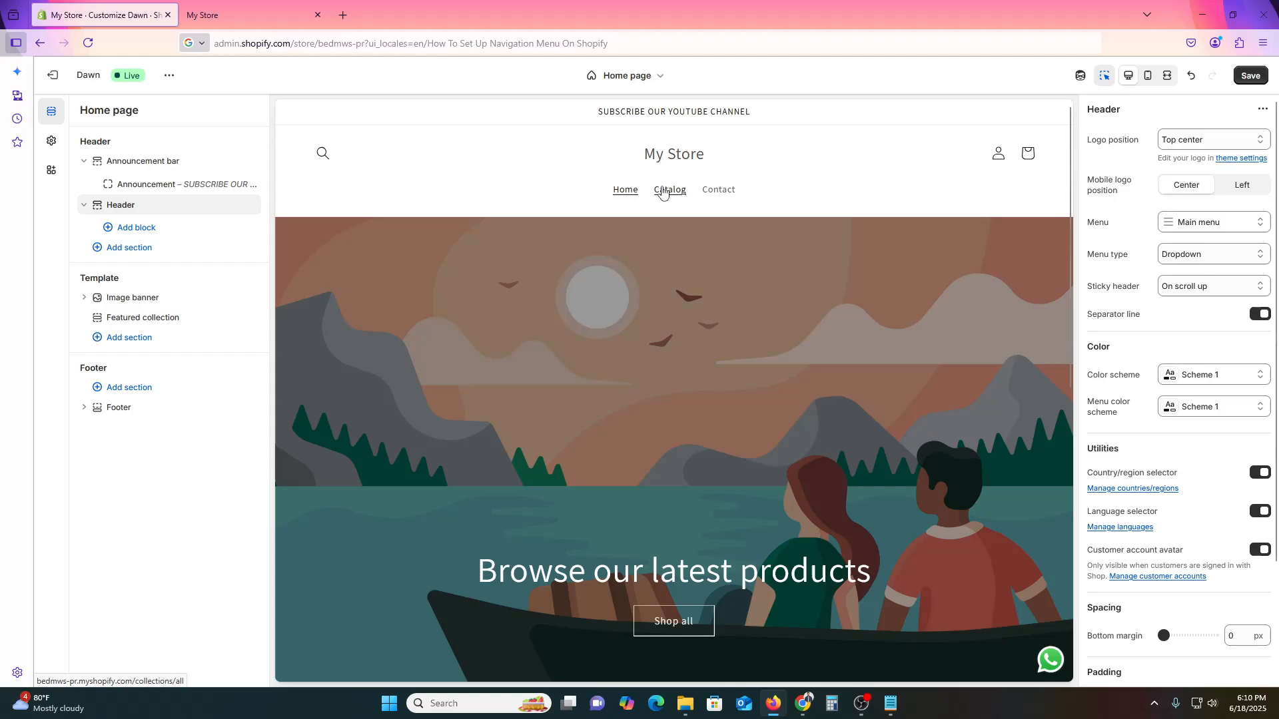
left_click(1208, 227)
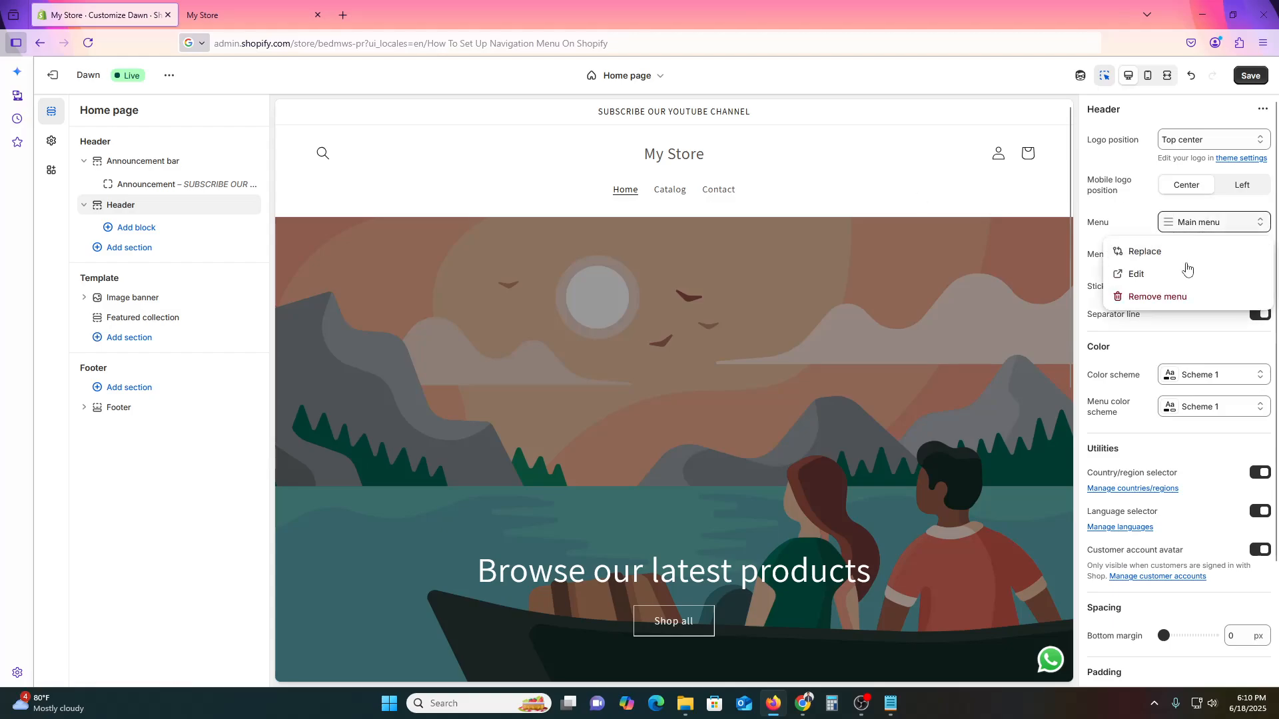
left_click(1179, 279)
left_click(106, 13)
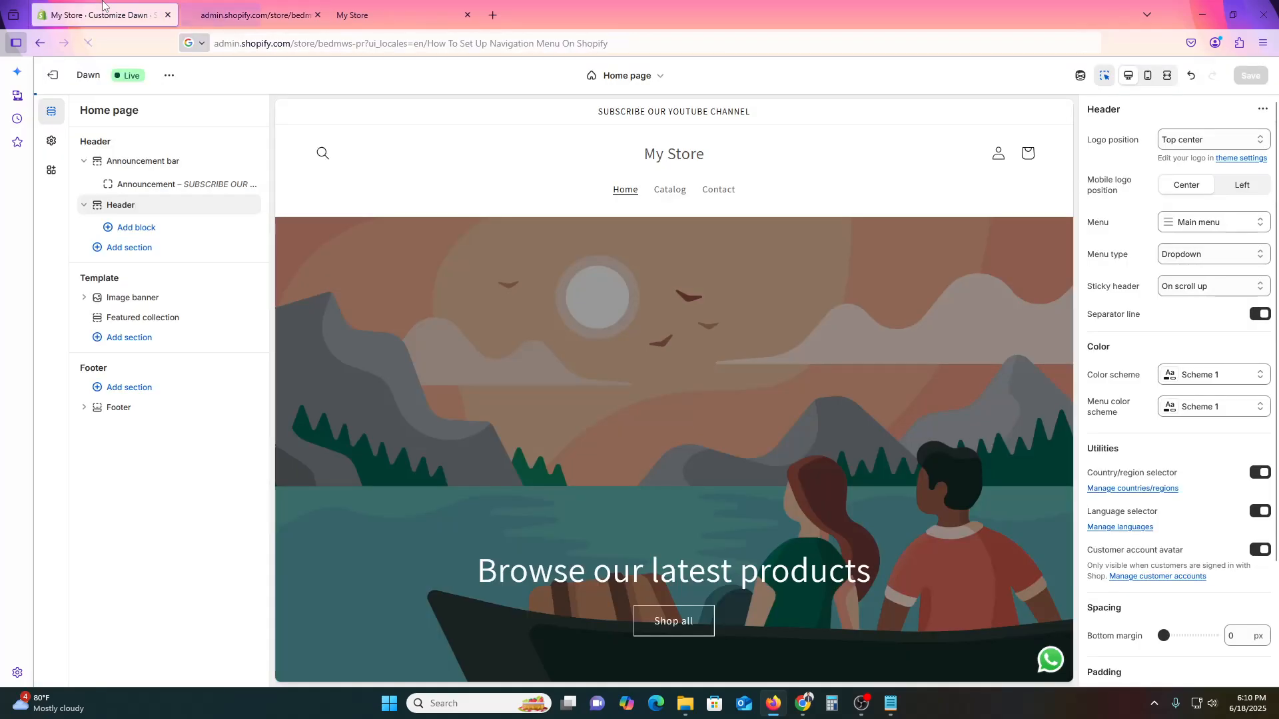
left_click(1202, 230)
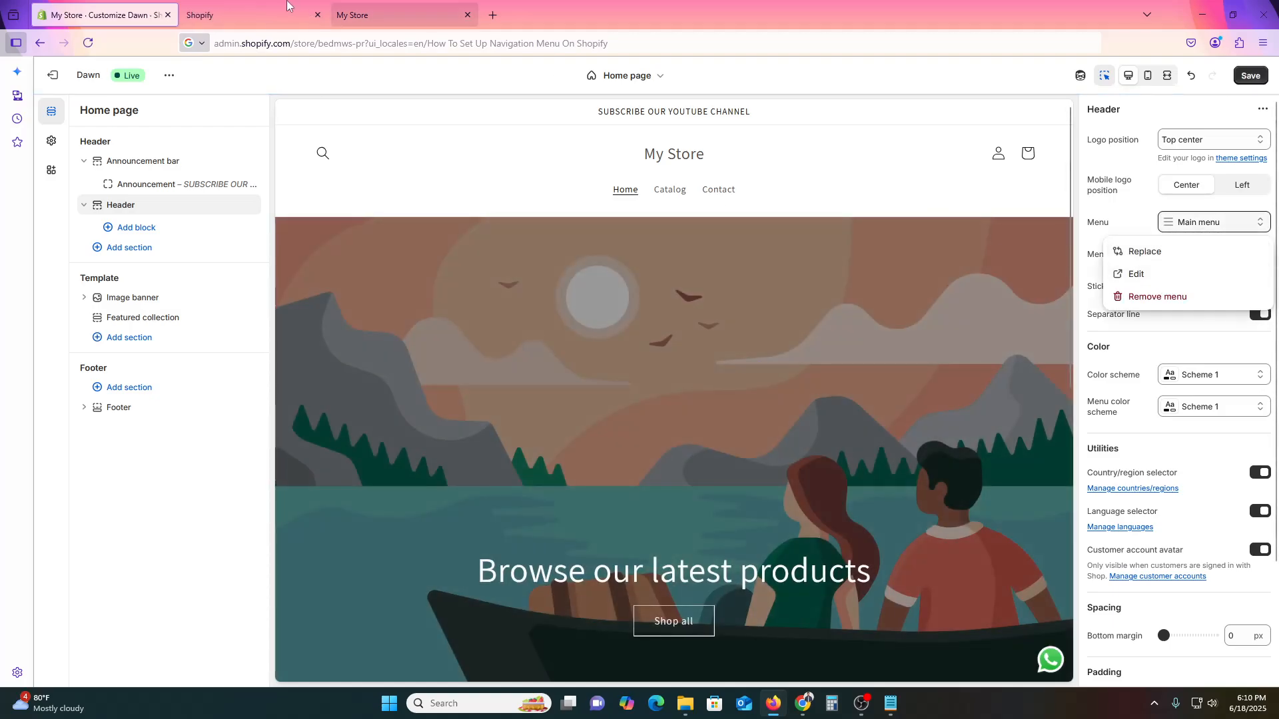
left_click(253, 14)
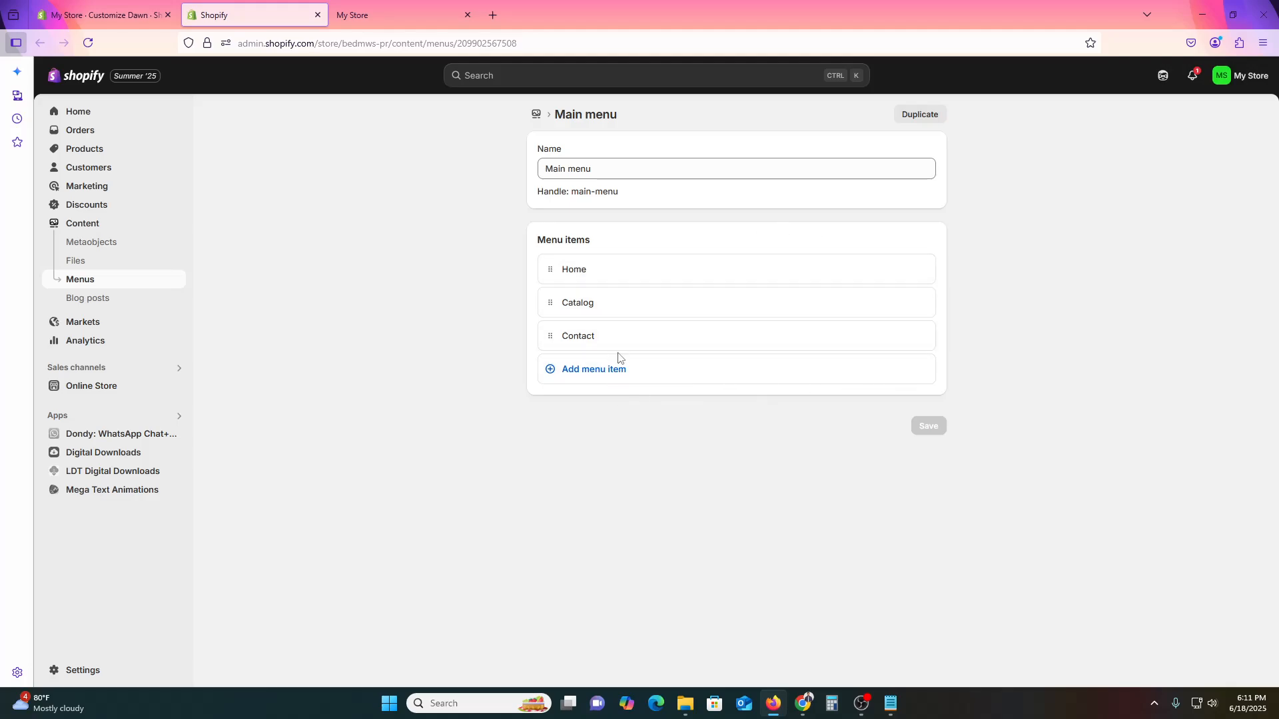
Step: Add an item labelled "FAQ" to the Main menu, link it to the privacy policy, and save the menu
left_click(622, 385)
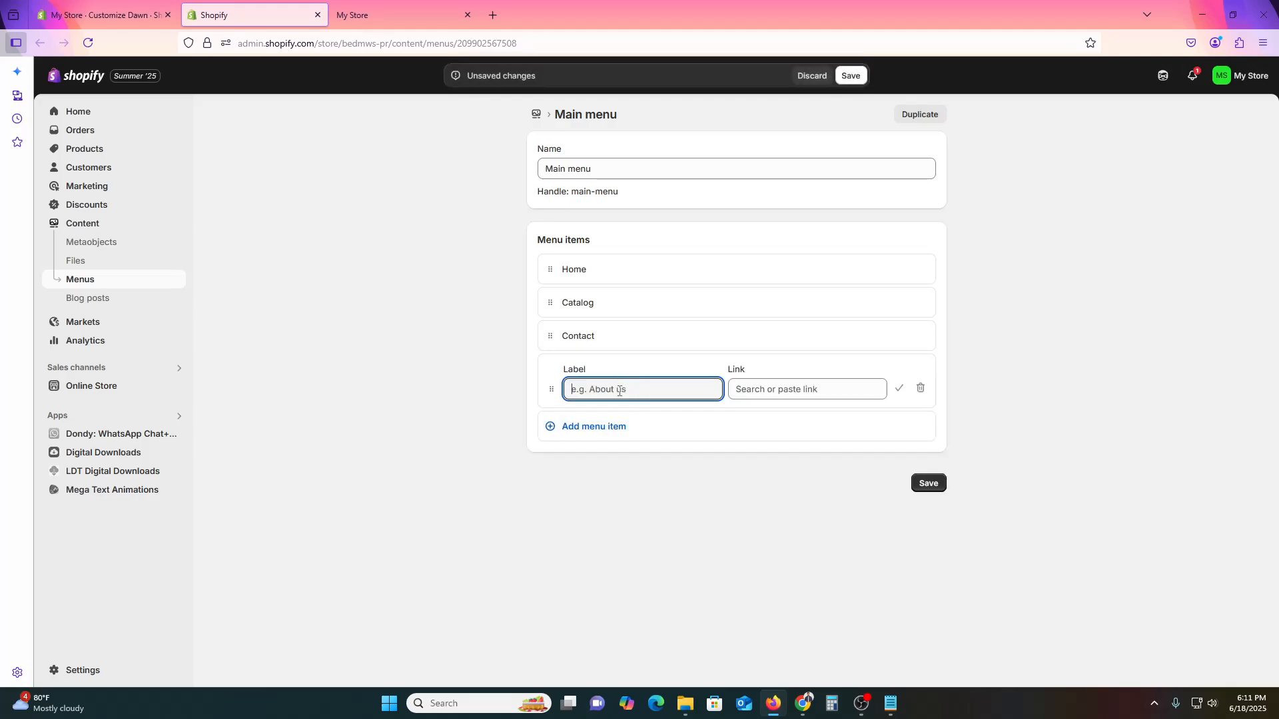
type("FAQ")
left_click(825, 392)
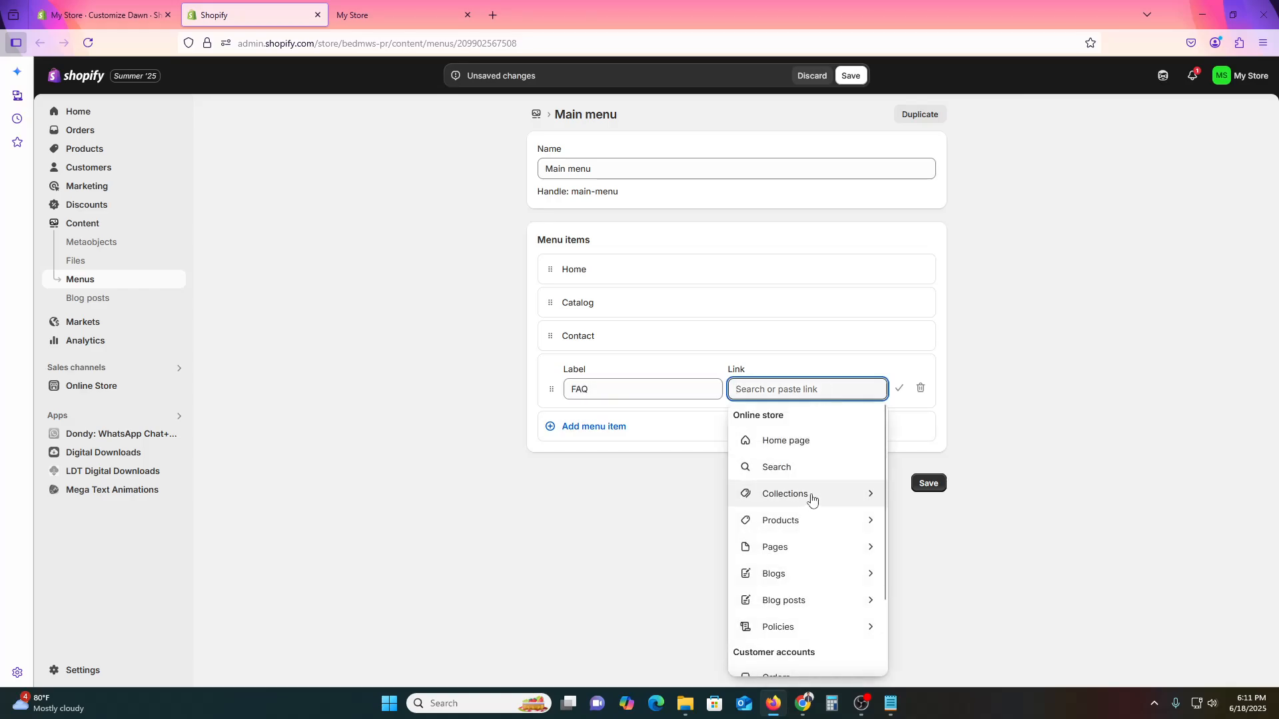
left_click(821, 552)
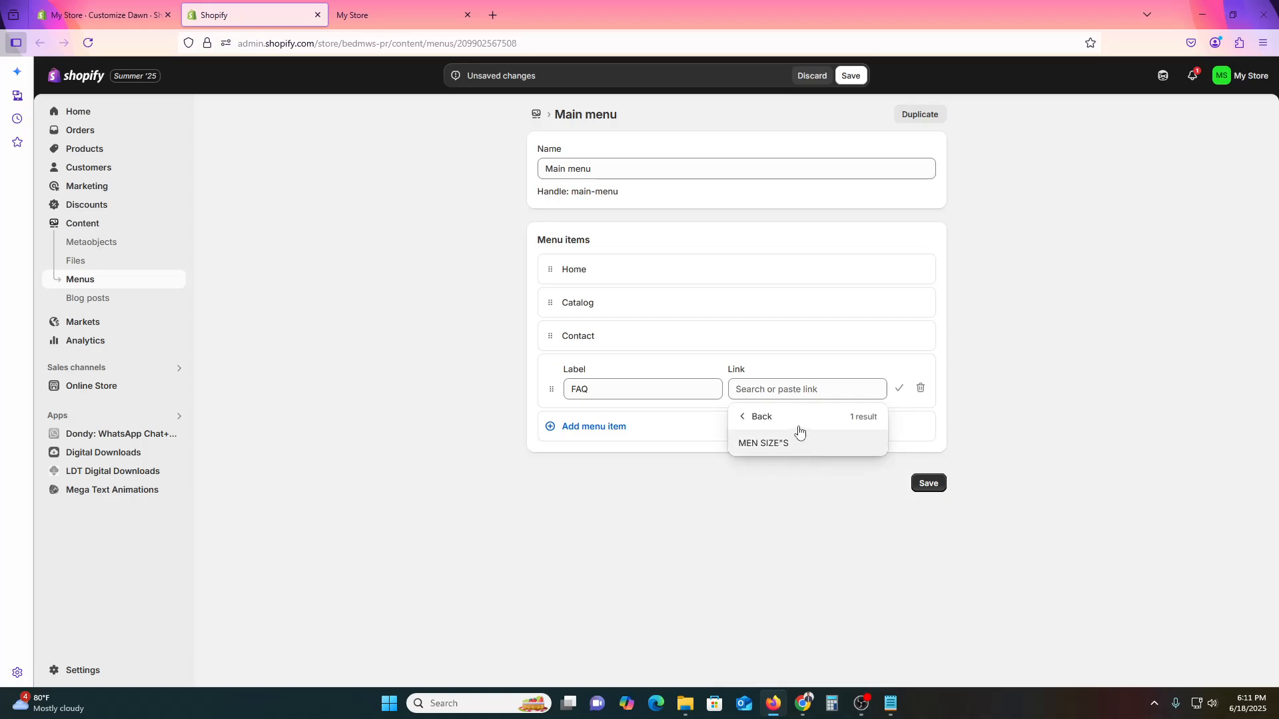
left_click(797, 417)
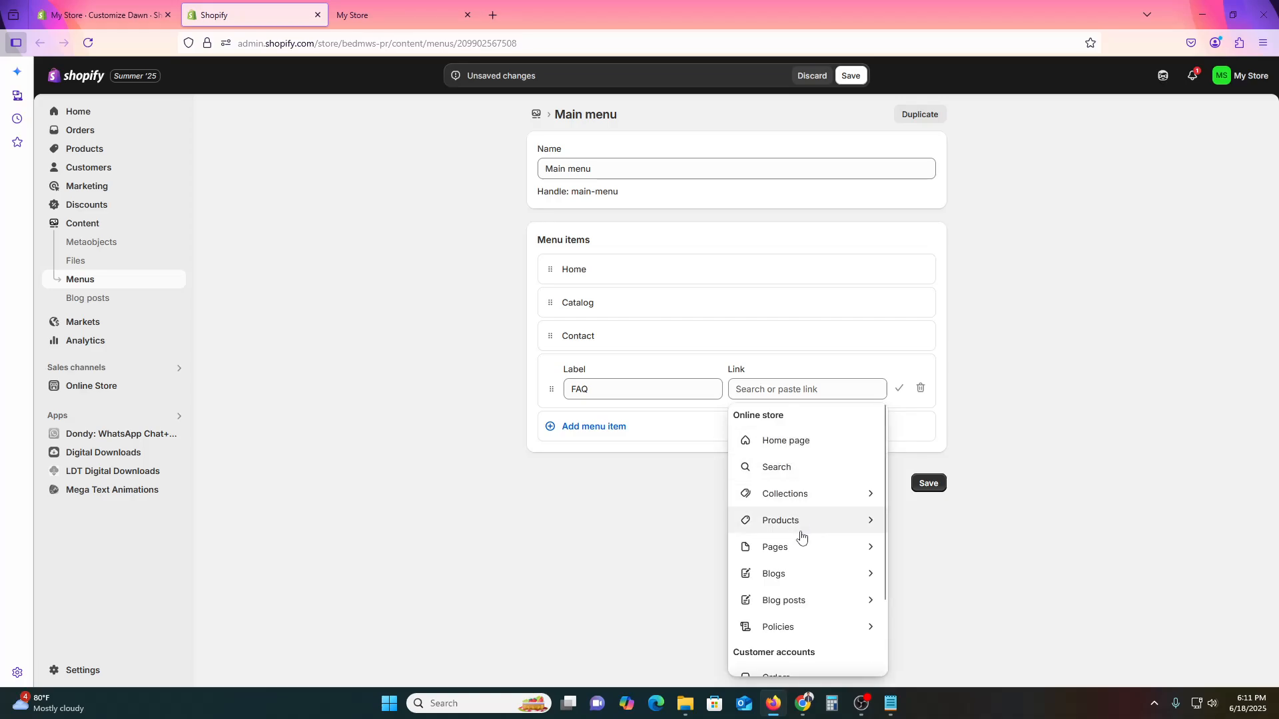
scroll(802, 560, "down", 3)
scroll(810, 602, "up", 3)
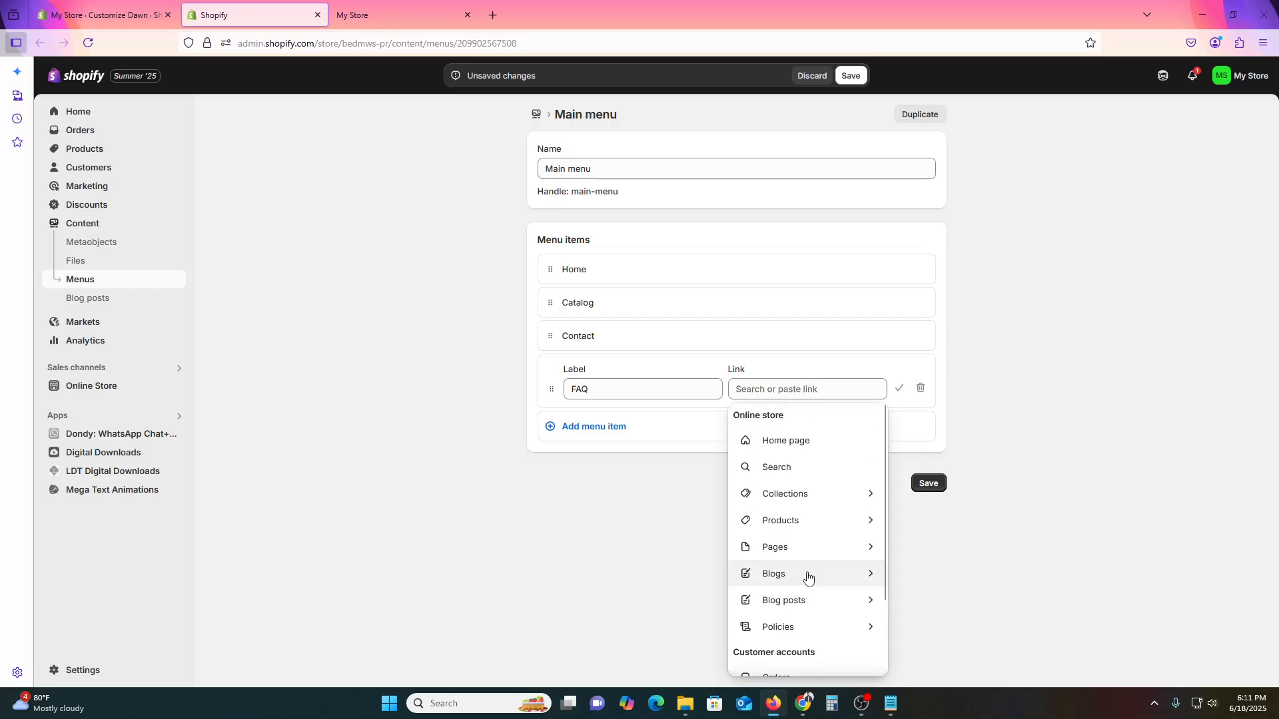
left_click(808, 577)
left_click(745, 417)
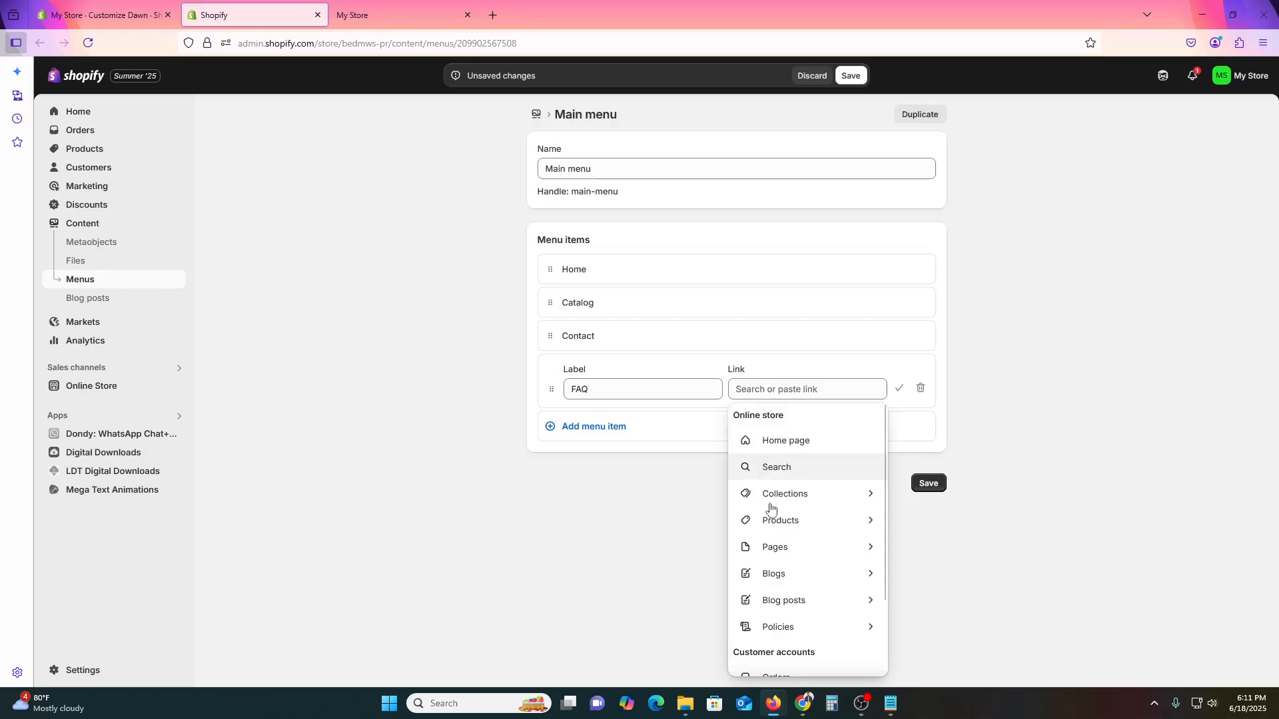
left_click(812, 622)
left_click(799, 442)
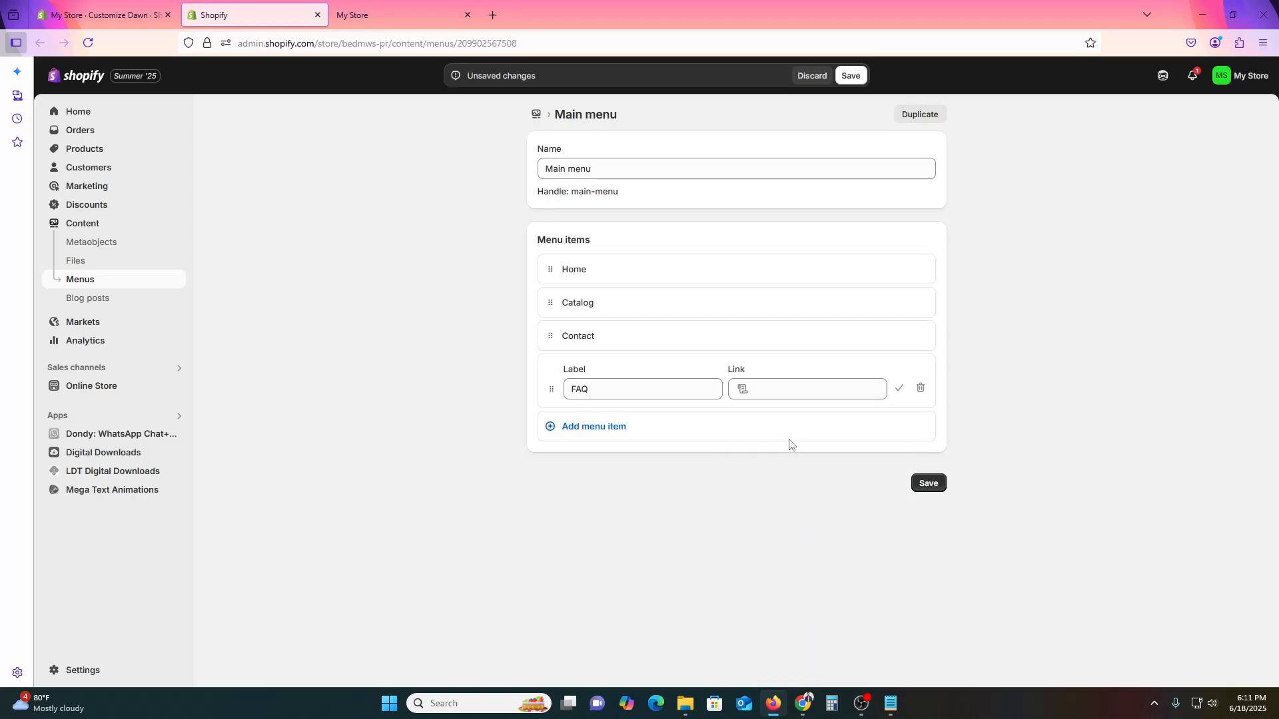
left_click(937, 487)
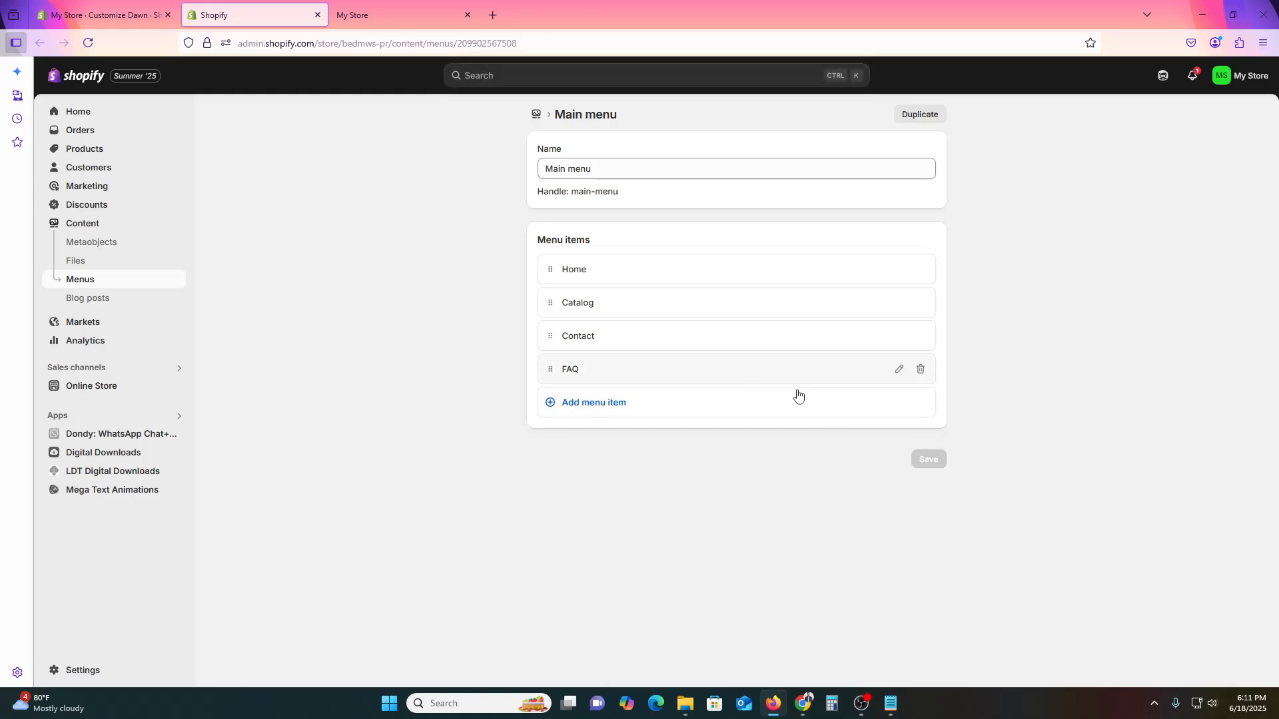
Step: Reload the live storefront and check its header navigation for the FAQ item
left_click(373, 15)
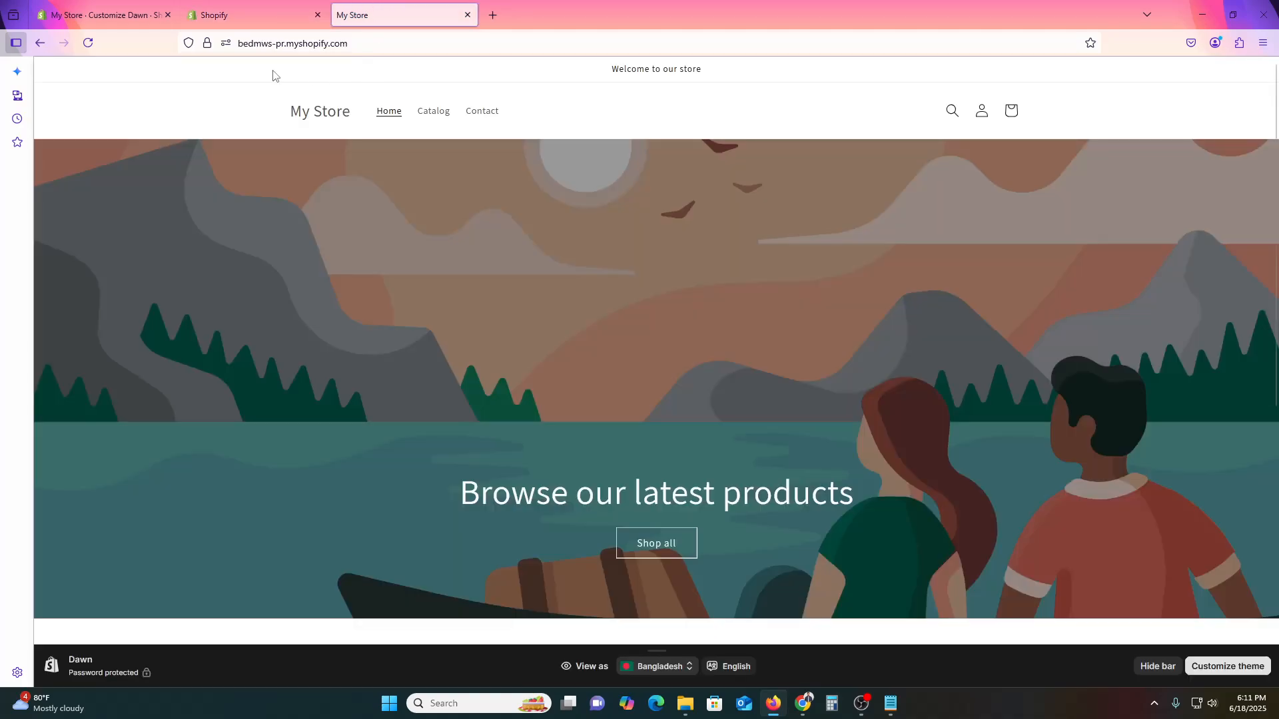
left_click(94, 44)
key("ctrl+r")
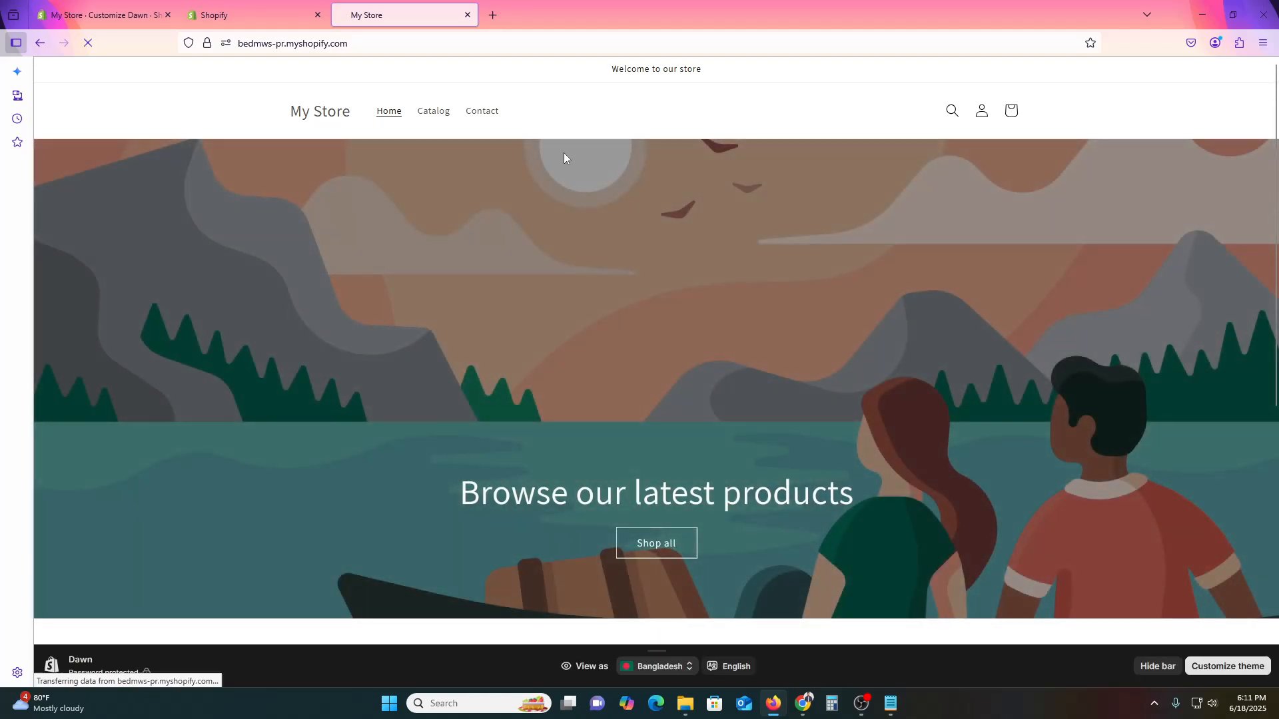
left_click(255, 3)
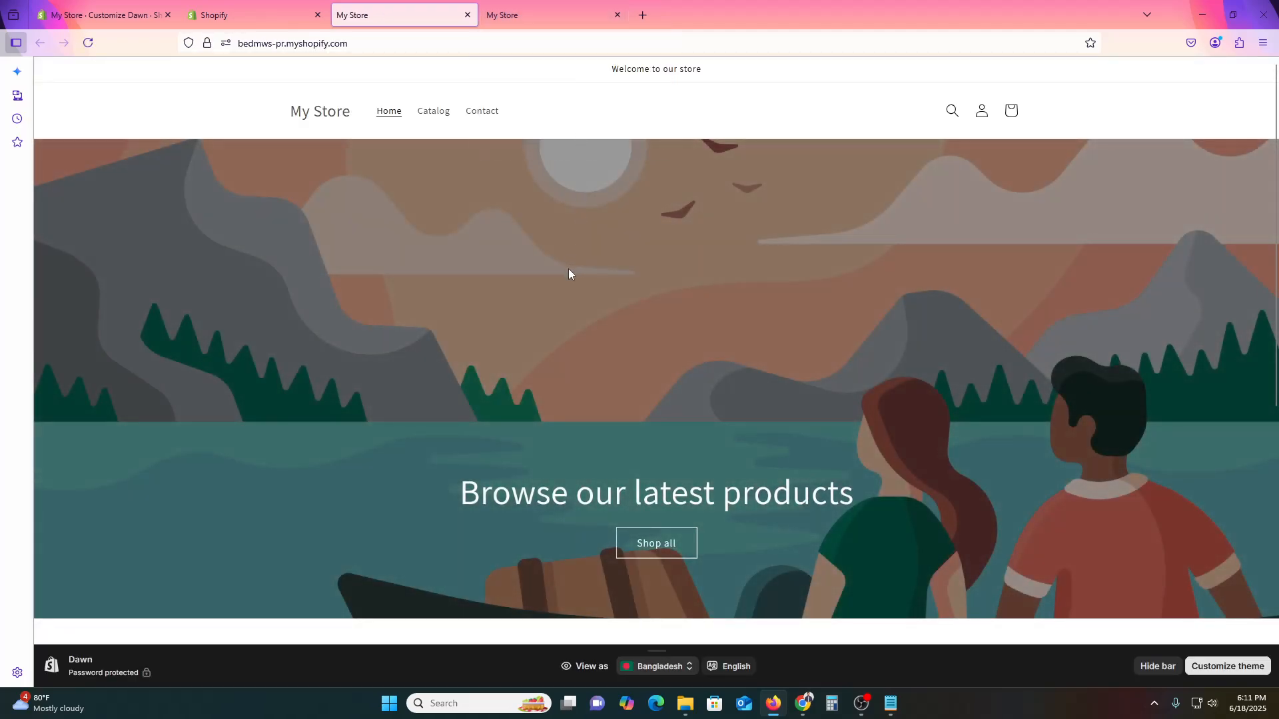
Step: Try the Footer menu as the header's menu in the theme editor and open that menu for editing
left_click(200, 8)
left_click(76, 8)
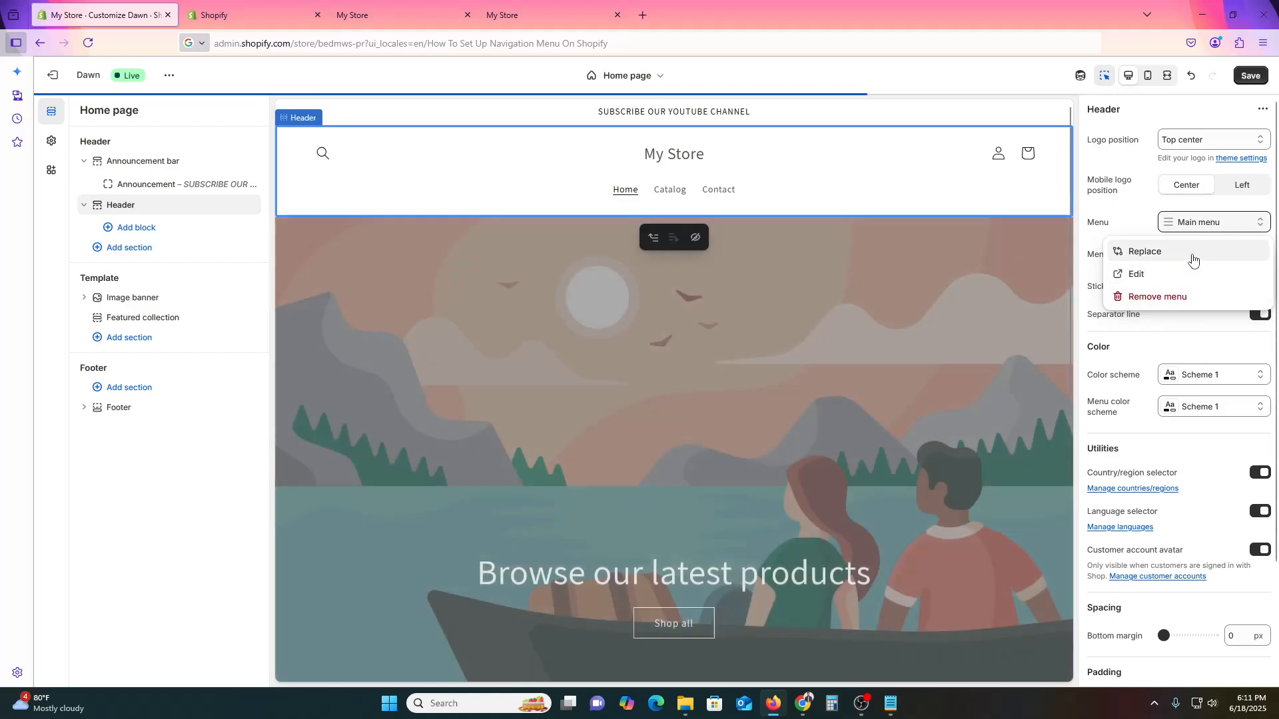
left_click(1193, 254)
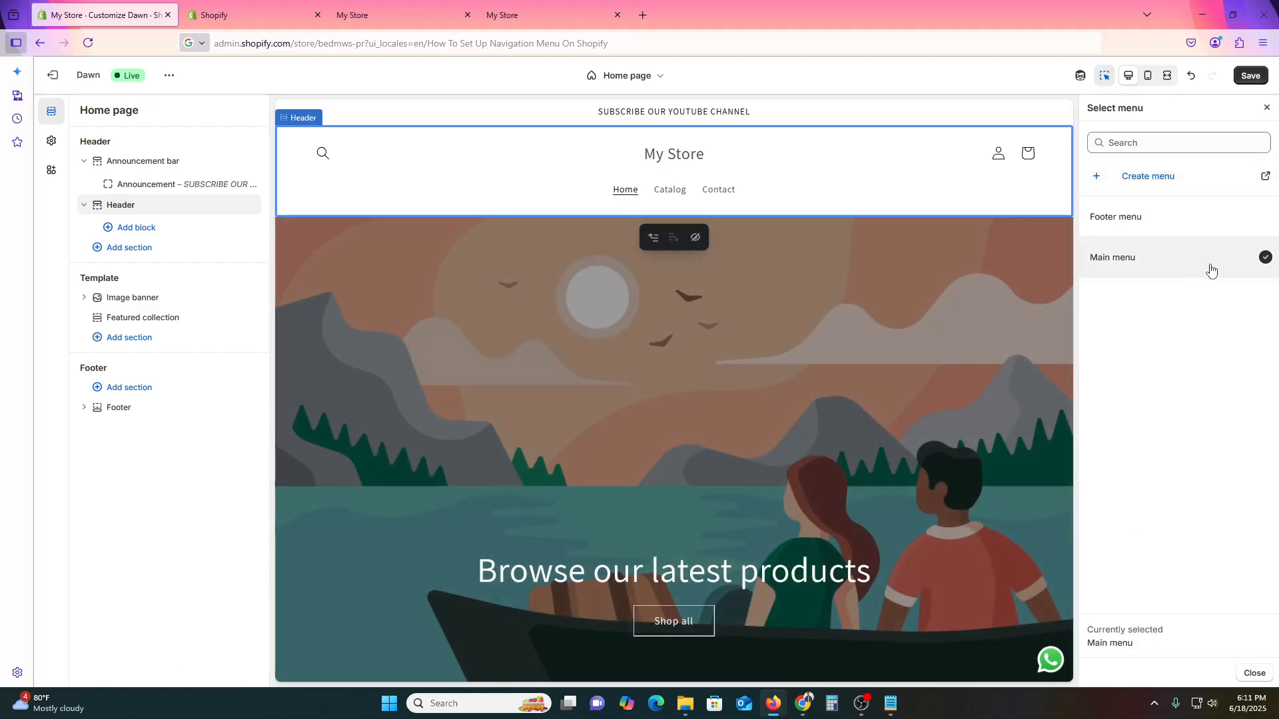
left_click(1194, 220)
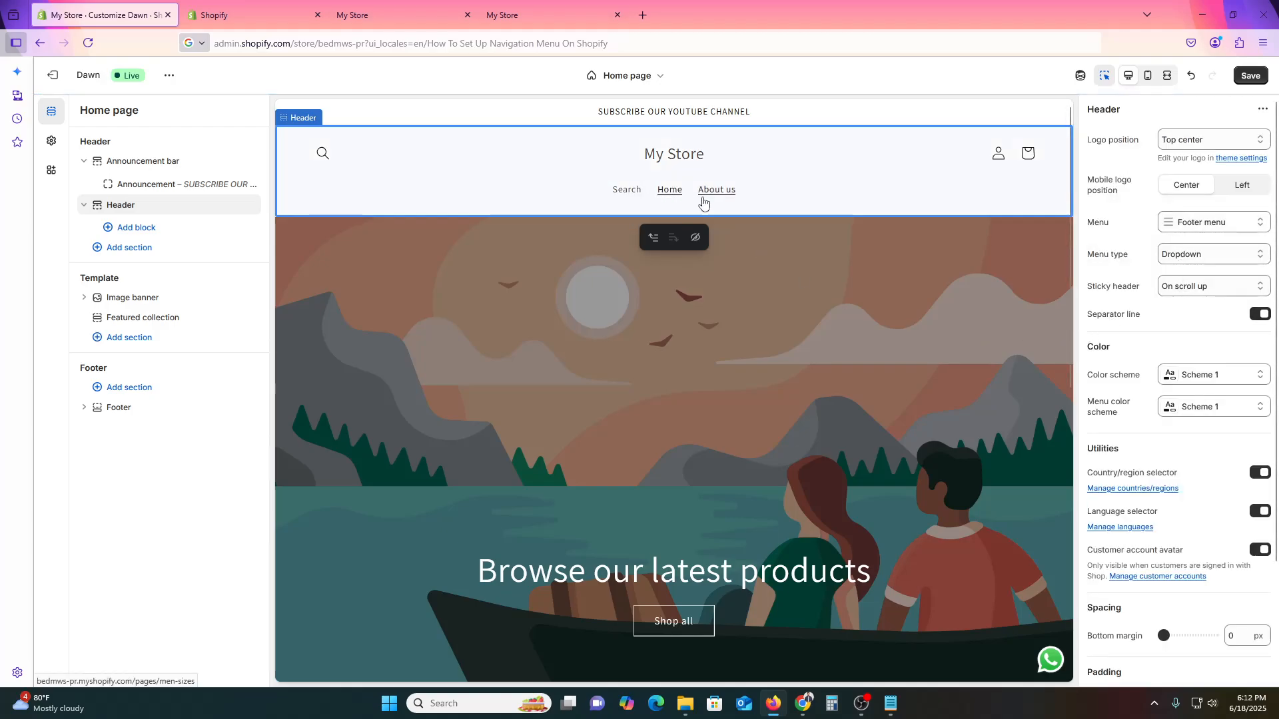
left_click(1210, 222)
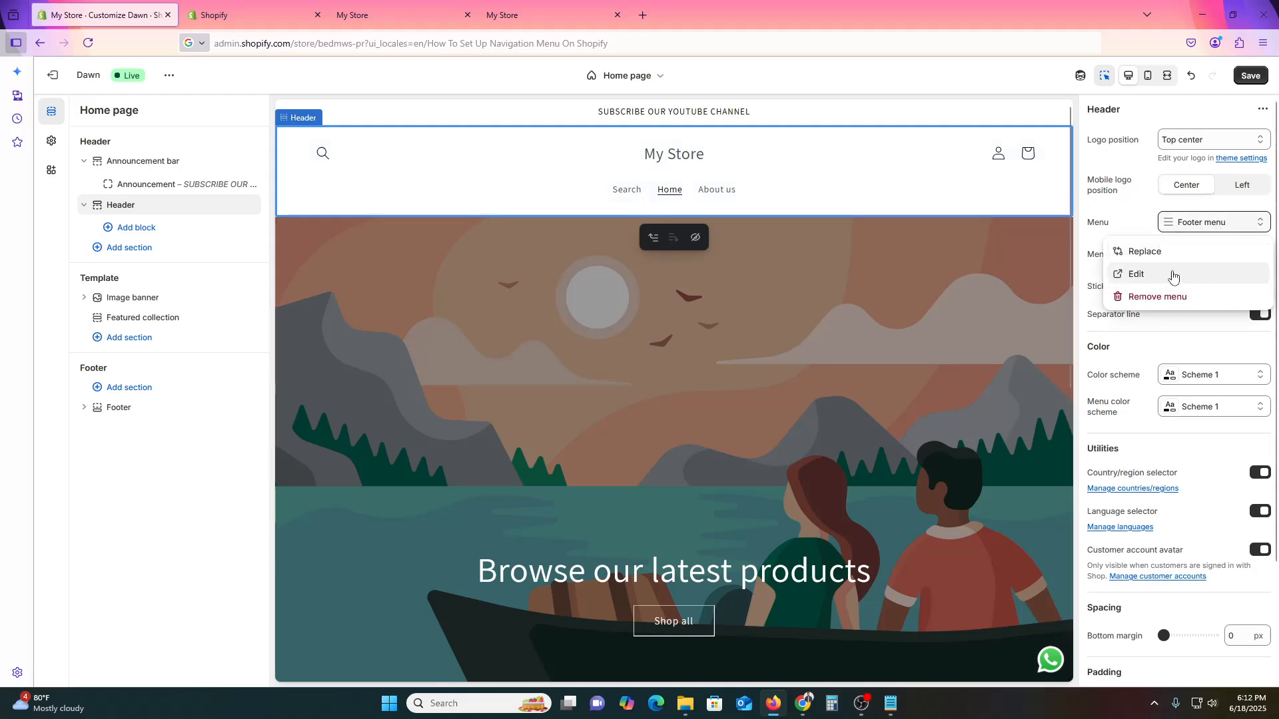
left_click(1137, 274)
left_click(100, 15)
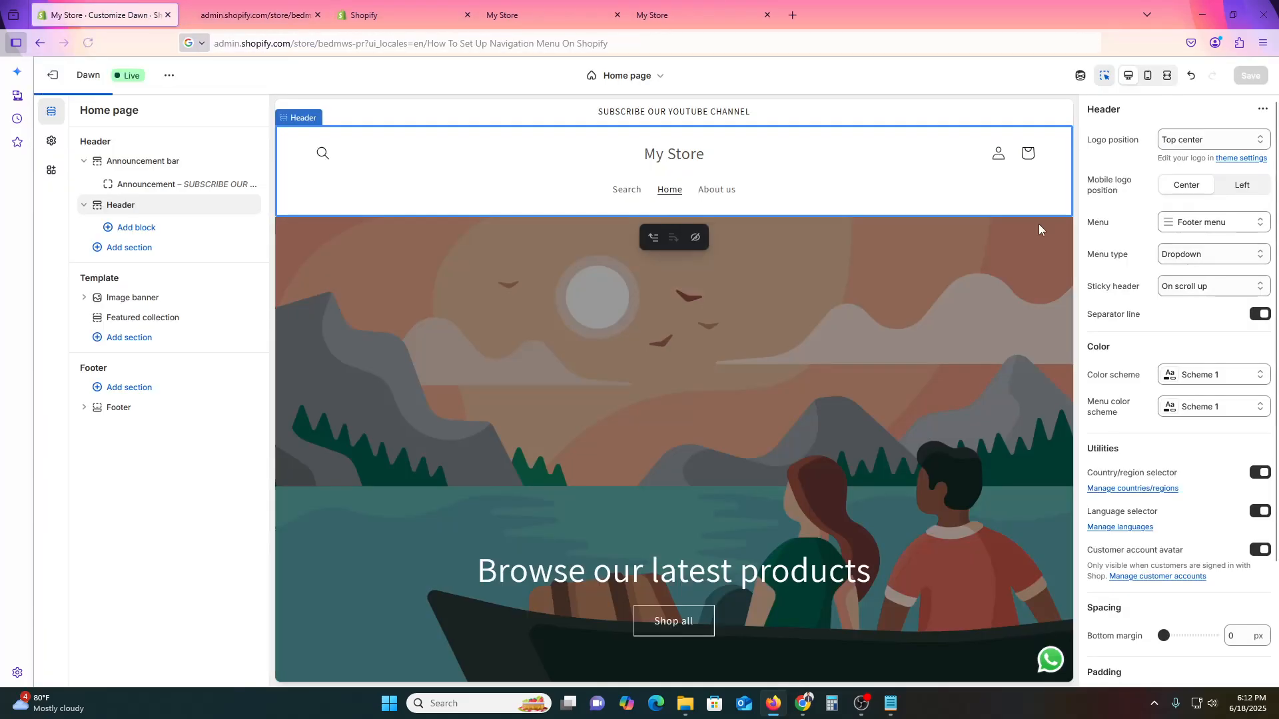
Step: Replace the header's menu with the Main menu and save the theme
left_click(1213, 225)
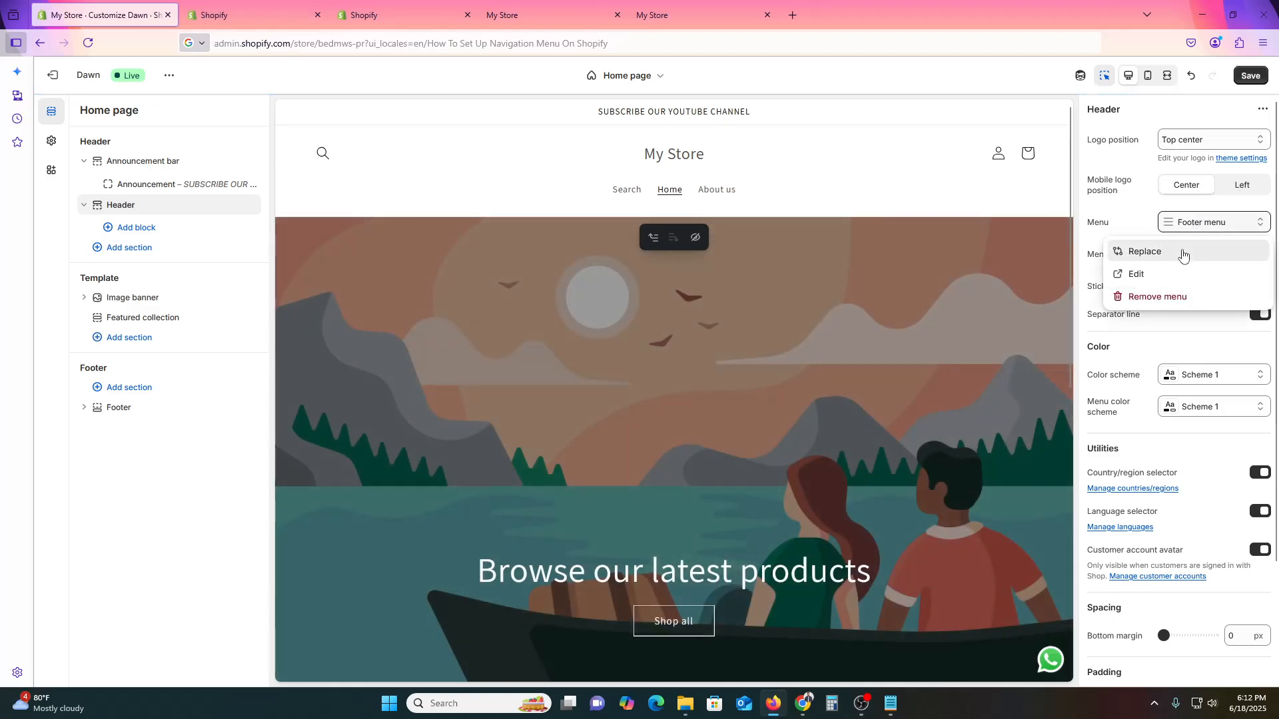
left_click(1179, 251)
left_click(1166, 256)
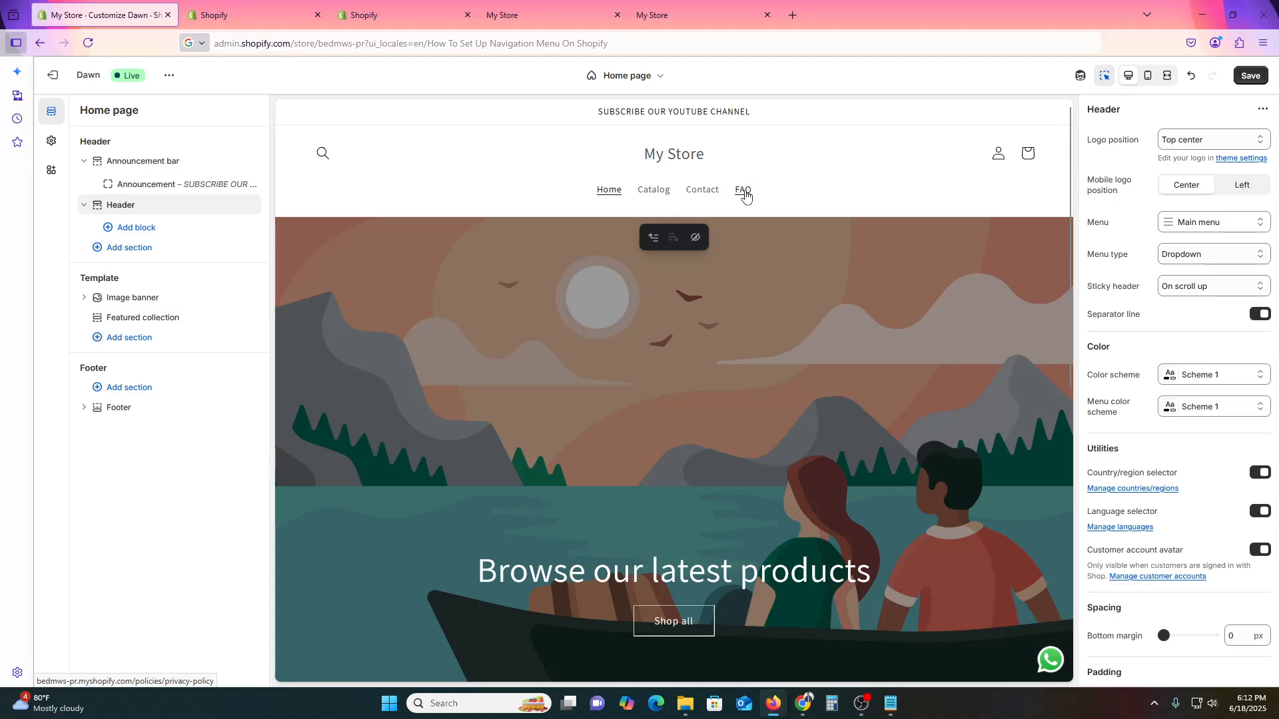
left_click(1251, 76)
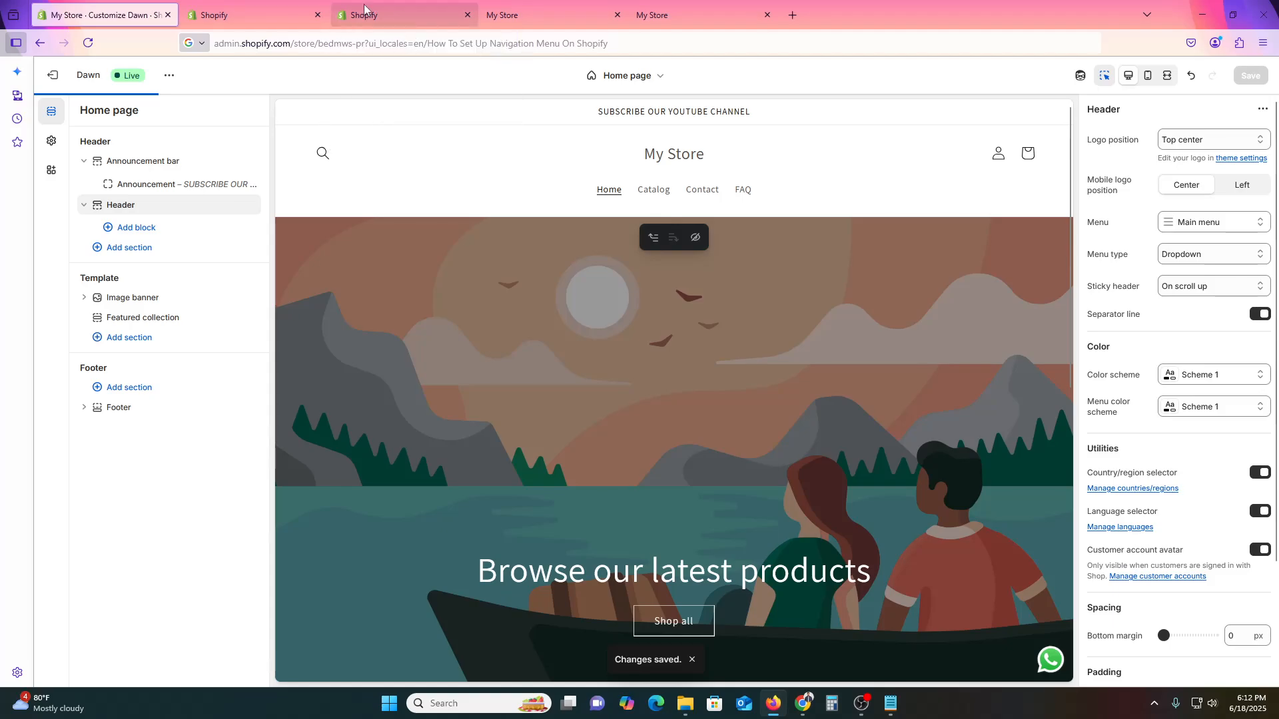
Step: Reload the live storefront, check the page behind the header's FAQ link, and return to the home page
left_click(388, 9)
left_click(524, 10)
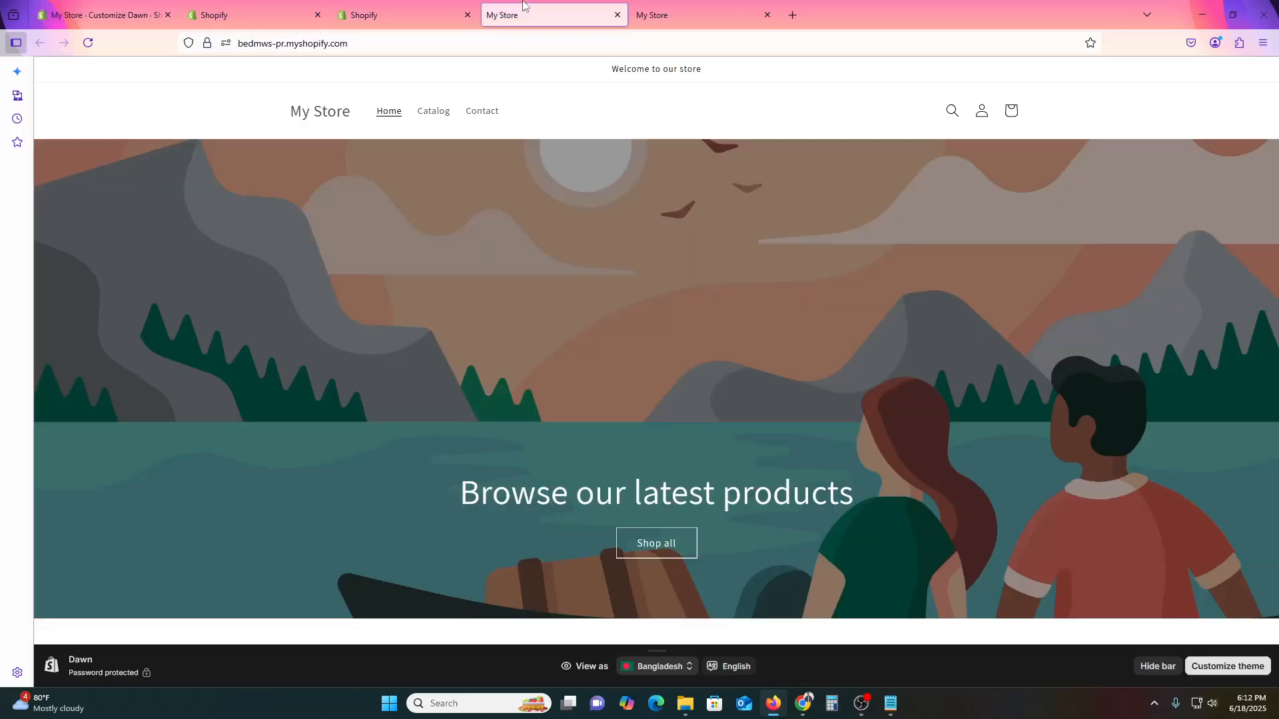
left_click(520, 45)
key("Return")
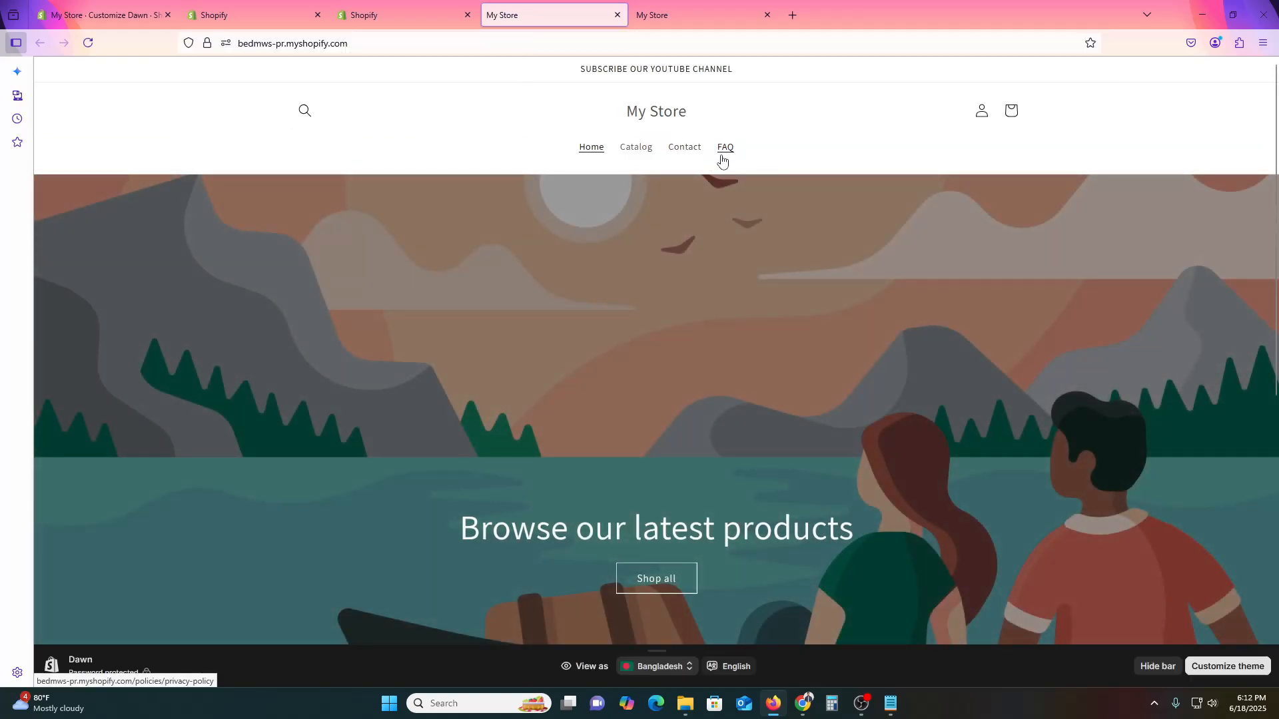
scroll(671, 308, "down", 2)
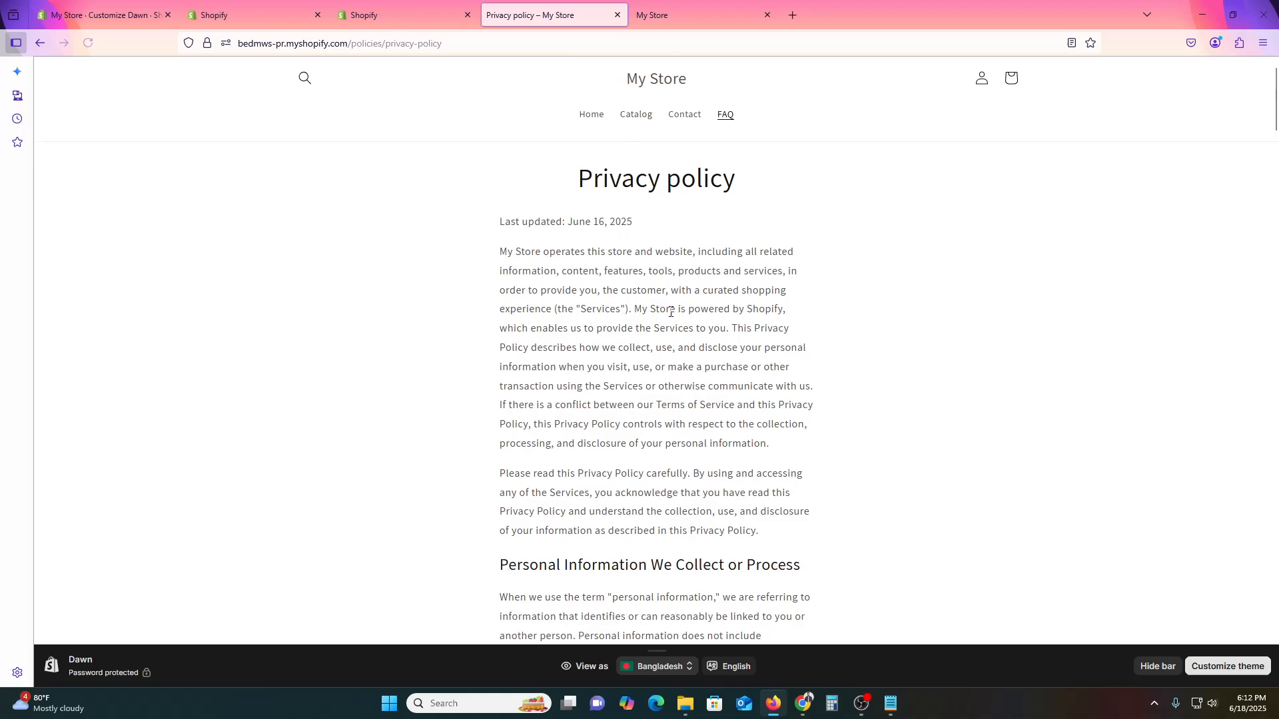
scroll(772, 373, "up", 2)
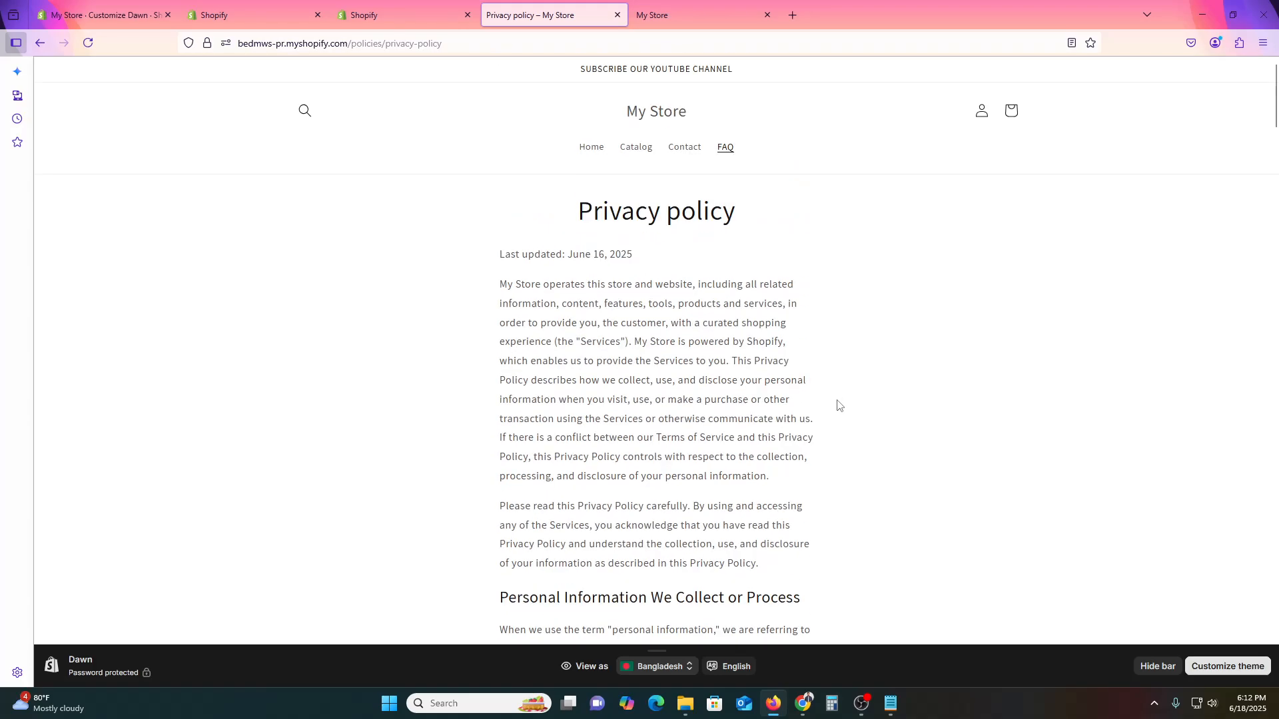
left_click(592, 154)
left_click(120, 4)
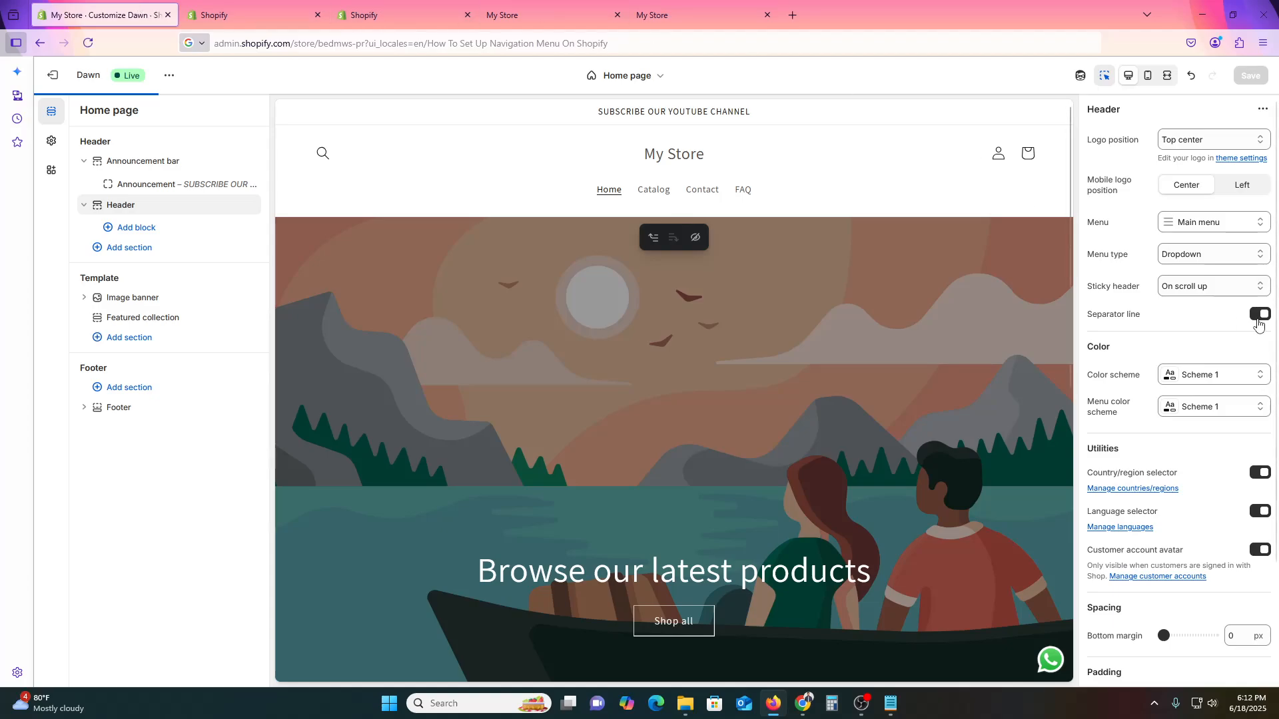
left_click(1228, 222)
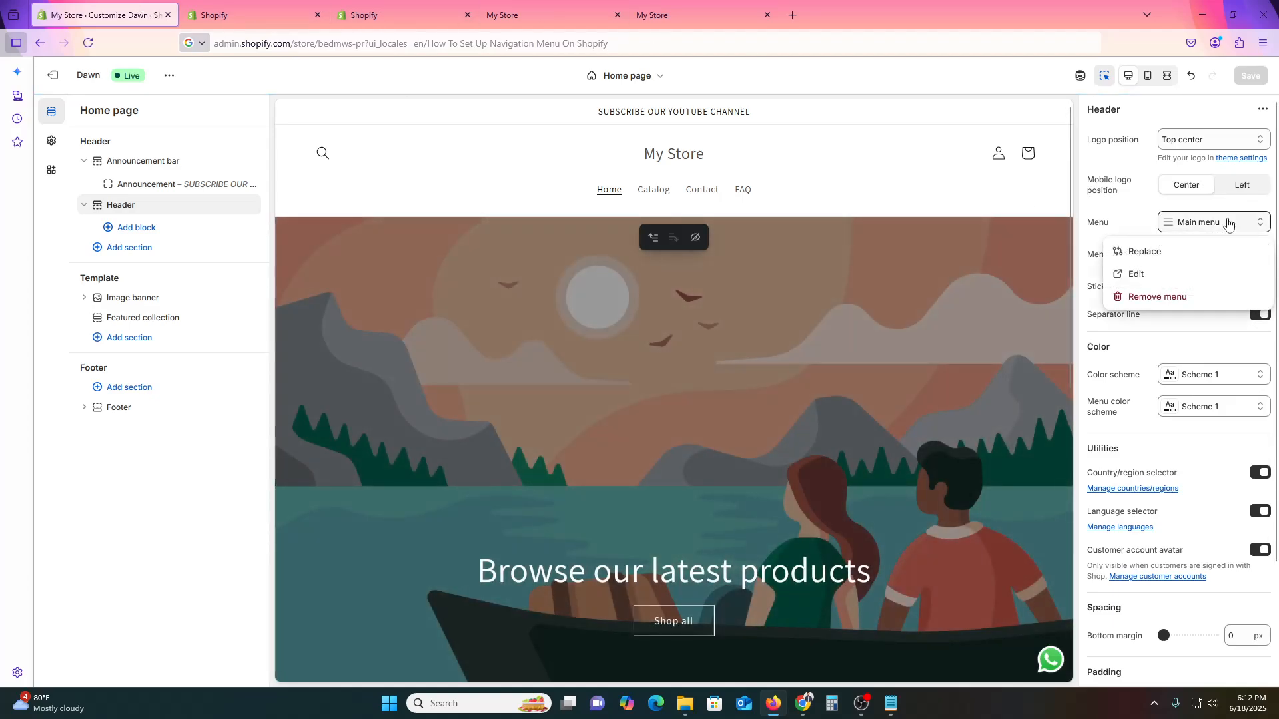
left_click(1228, 223)
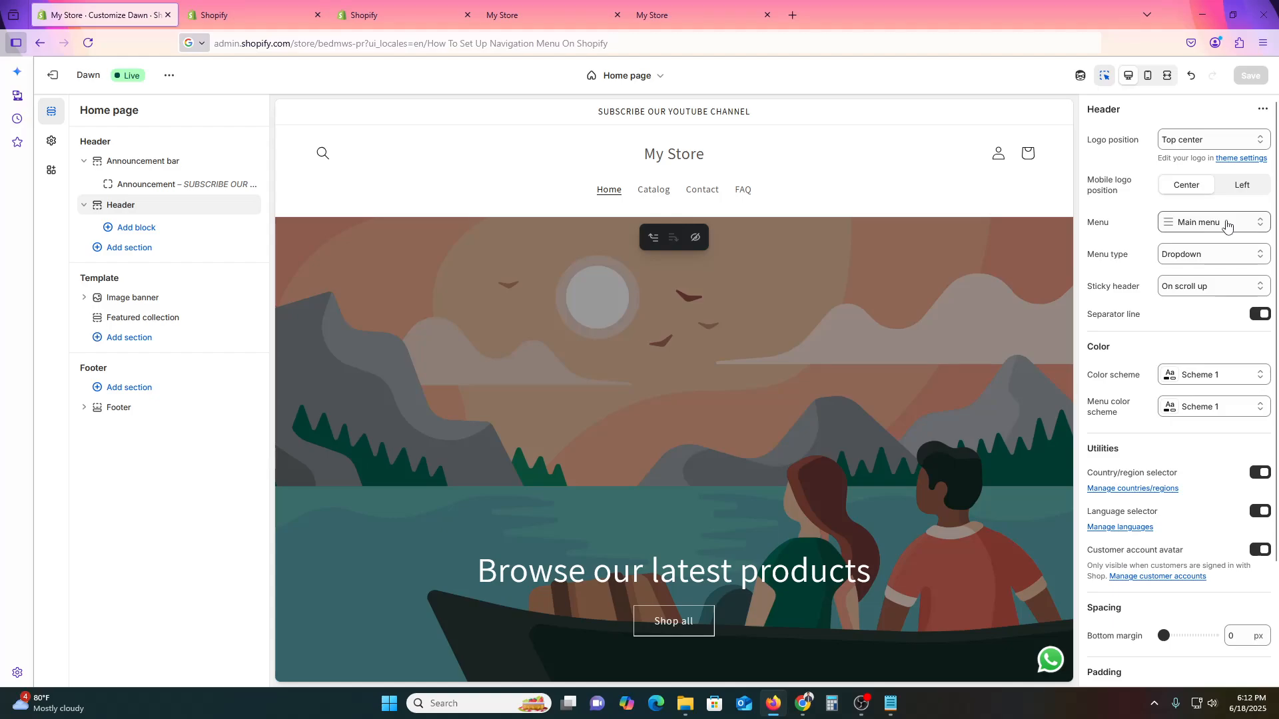
Step: Return to the store admin and open the list of menus in the Content section
left_click(226, 6)
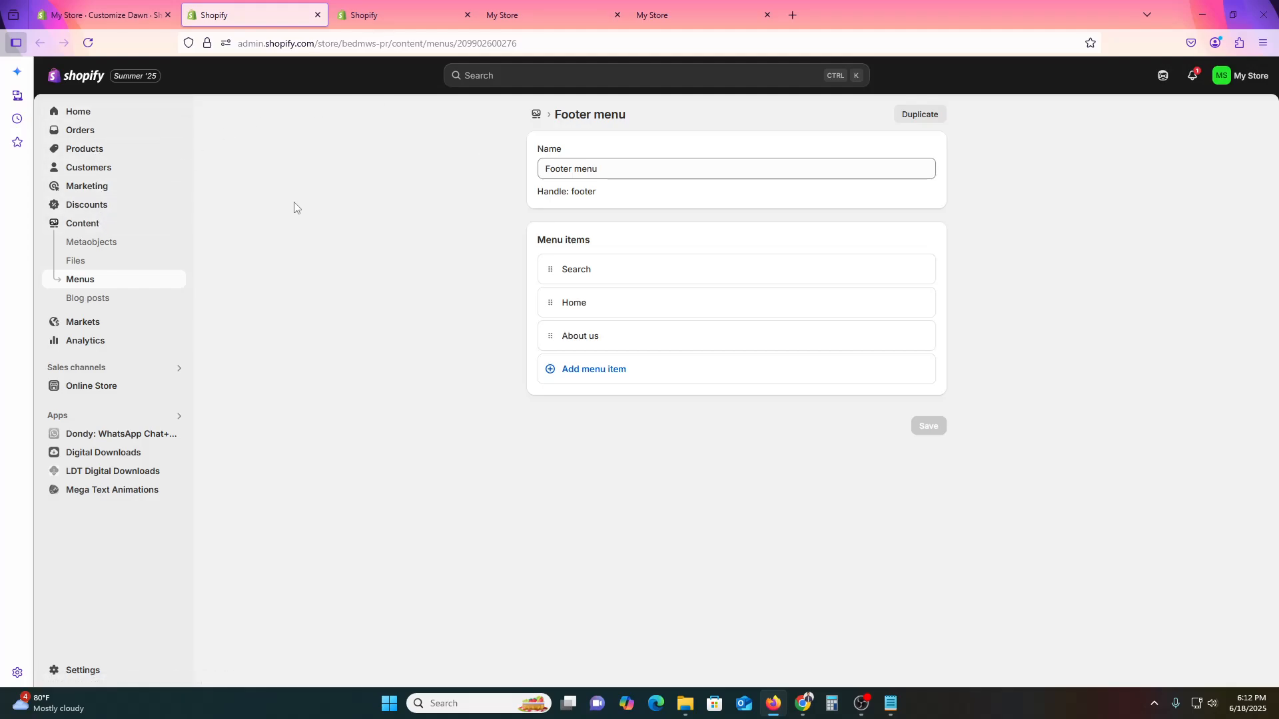
left_click(127, 225)
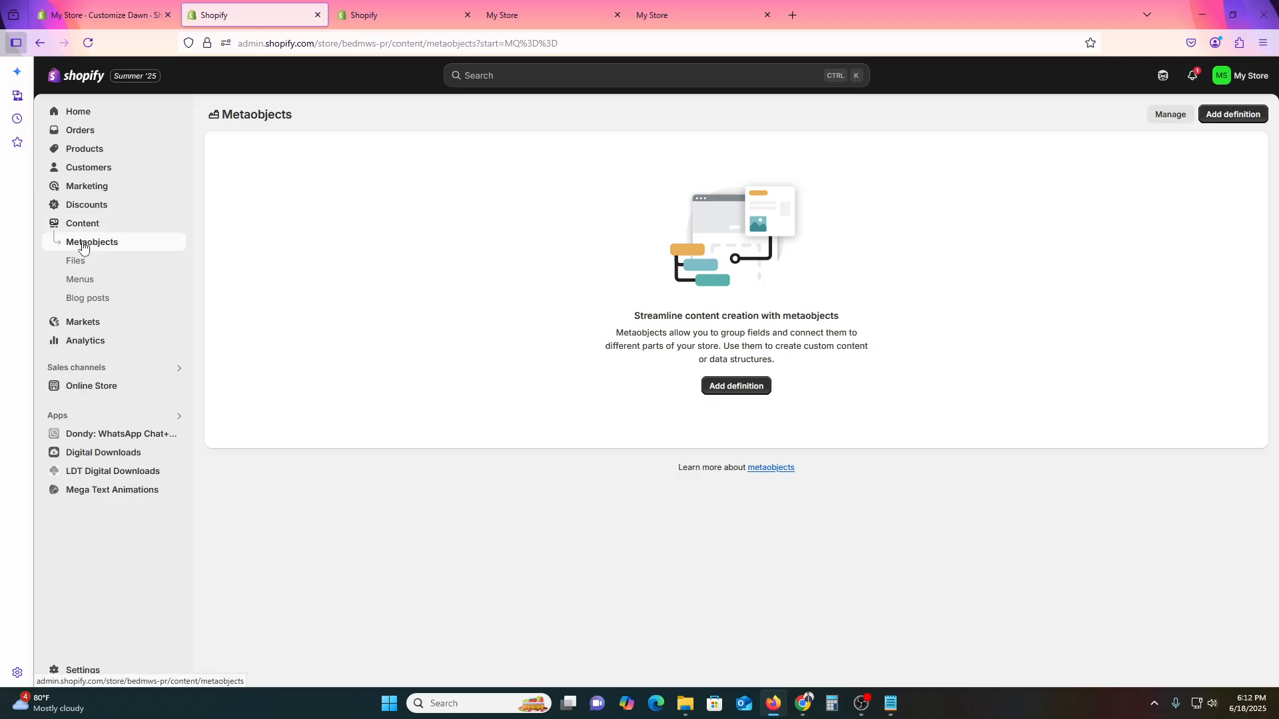
left_click(86, 283)
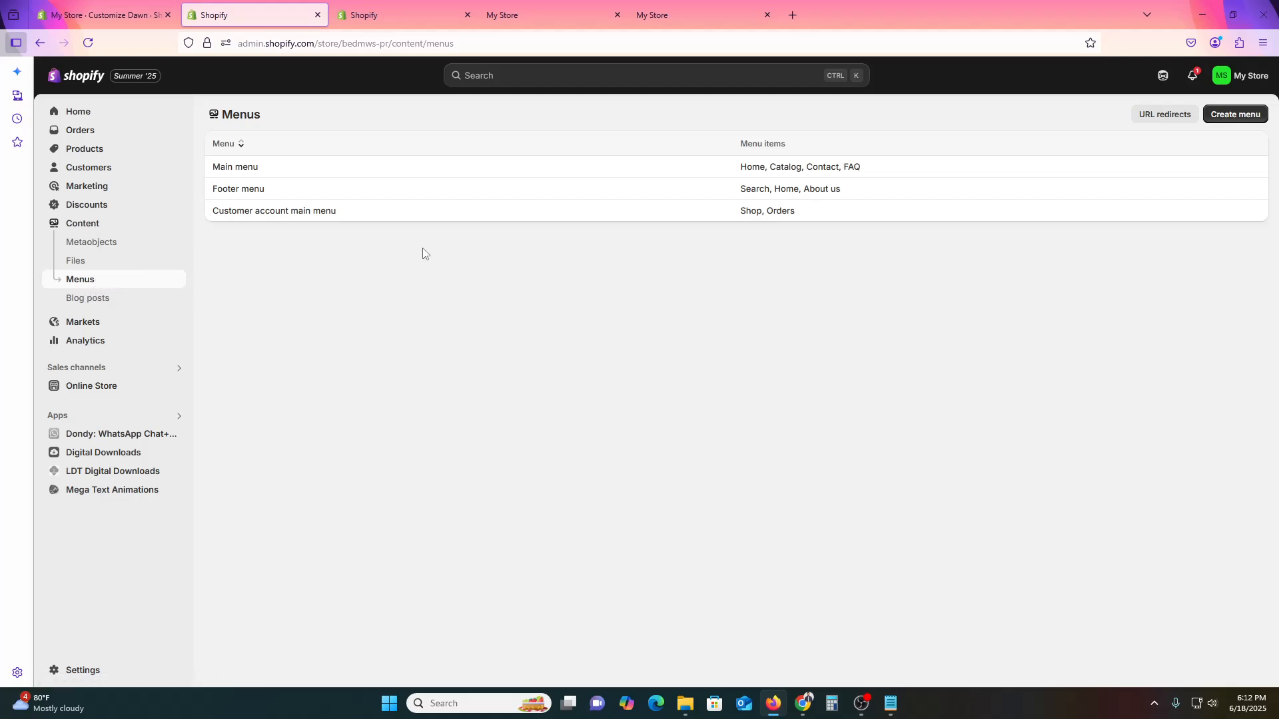
Step: Create and save a new menu, naming it with the owner's first name in the possessive followed by "Menu"
left_click(1237, 120)
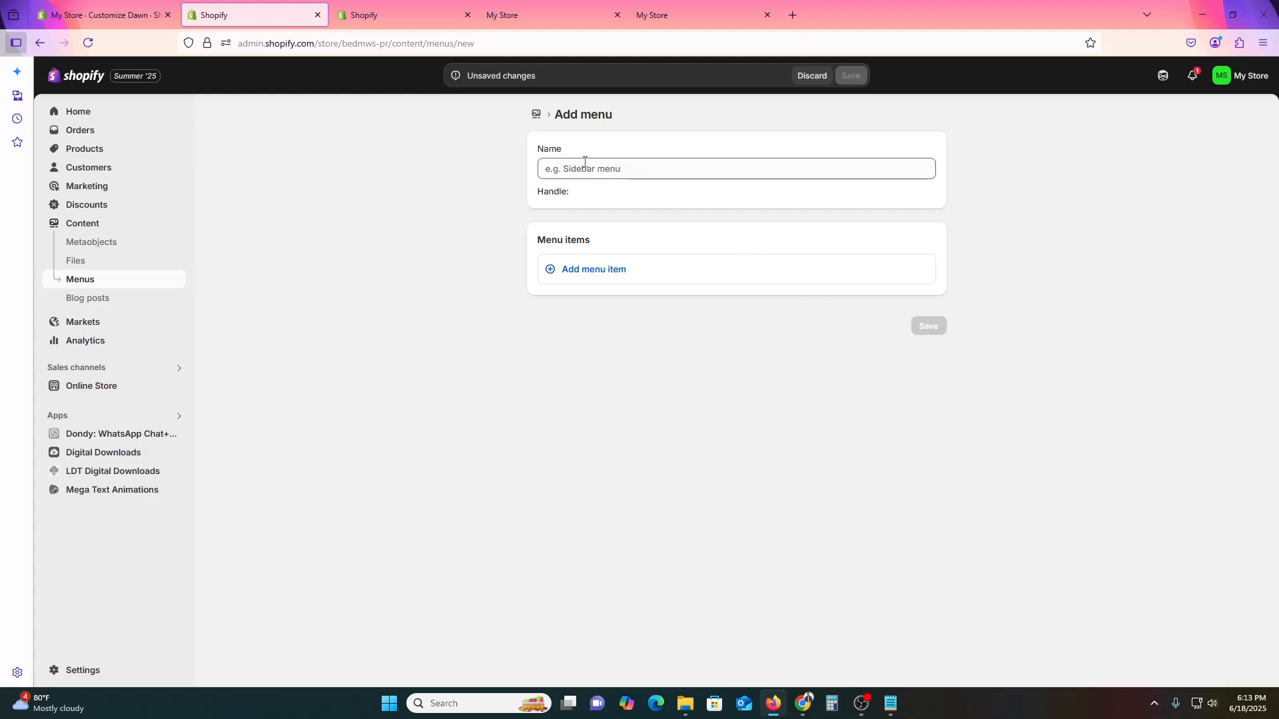
left_click(590, 171)
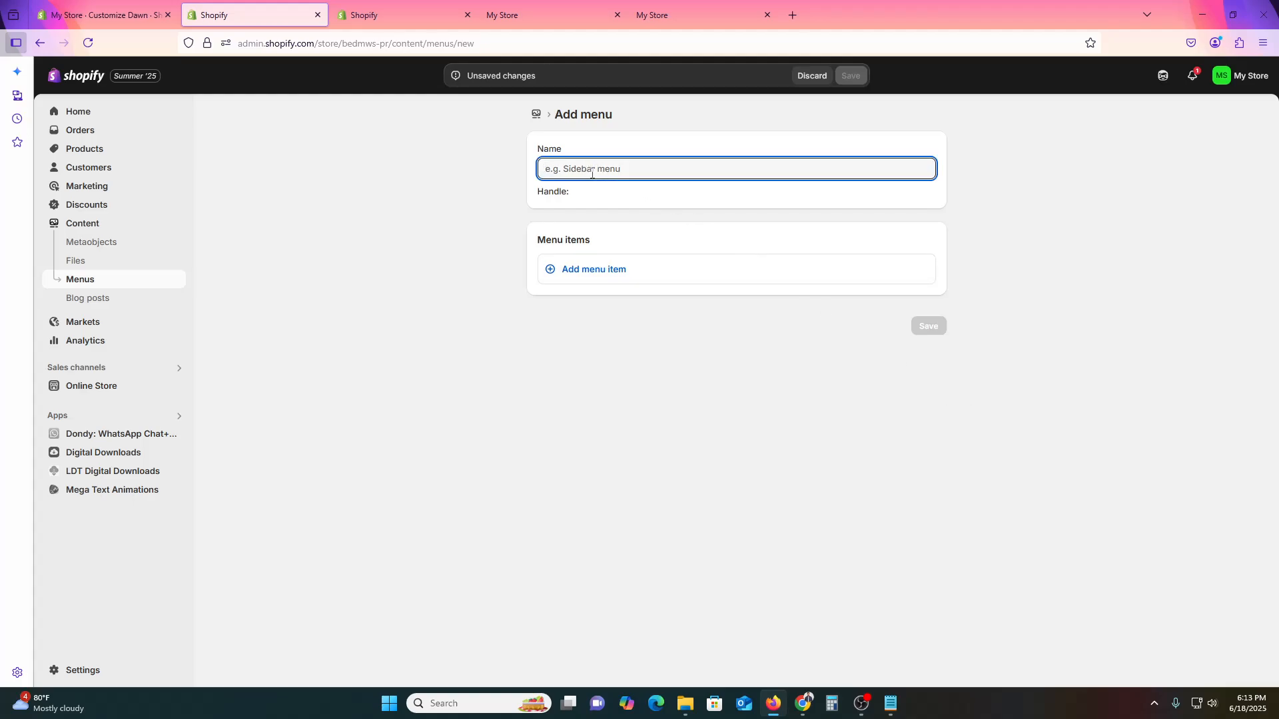
type("Mahim's")
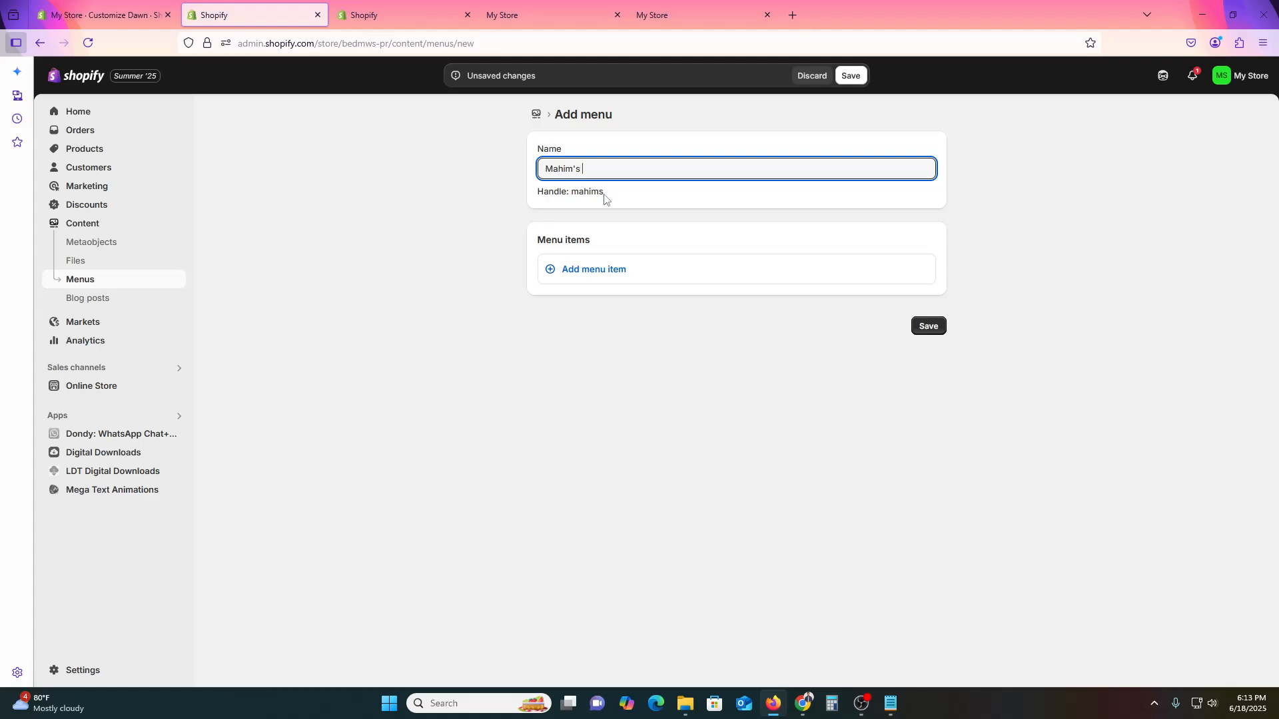
type(" Menu")
left_click(928, 326)
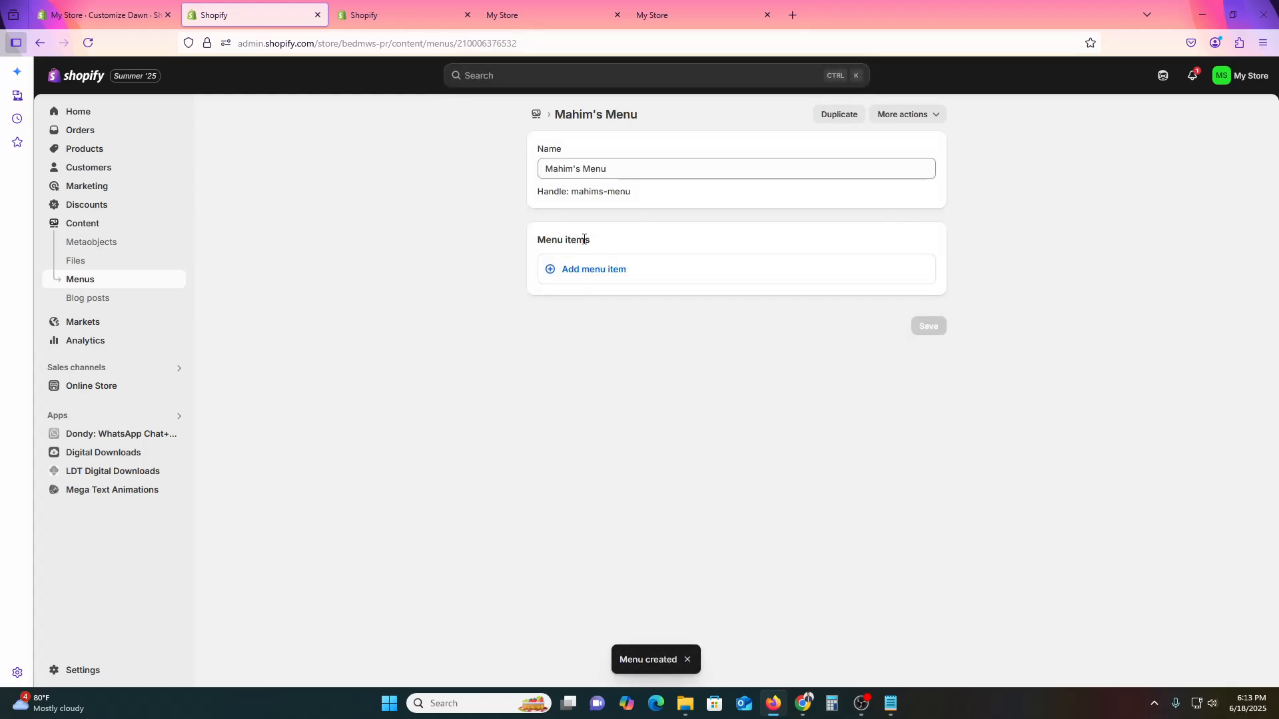
Step: Add an item labelled "META" to the new menu and link it to the Home page
left_click(583, 270)
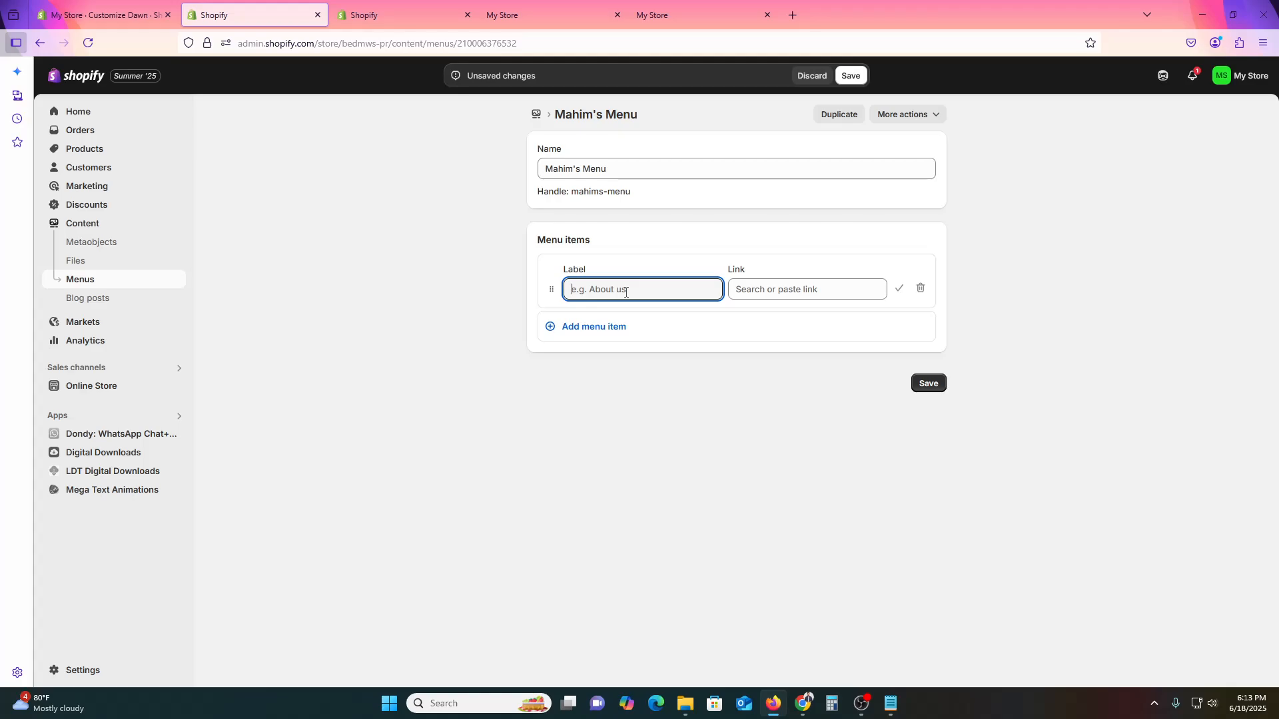
type("META")
left_click(807, 287)
left_click(818, 341)
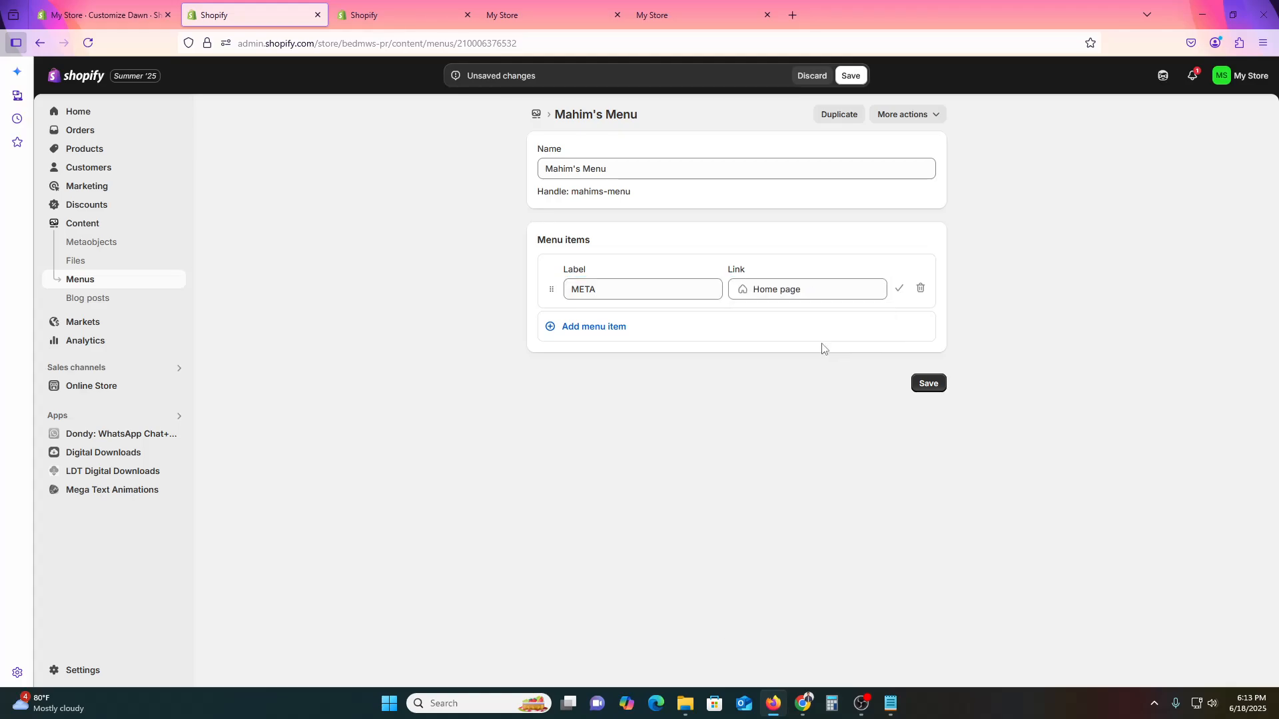
Step: Add a second menu item labelled "MENU" and link it to Search
left_click(729, 329)
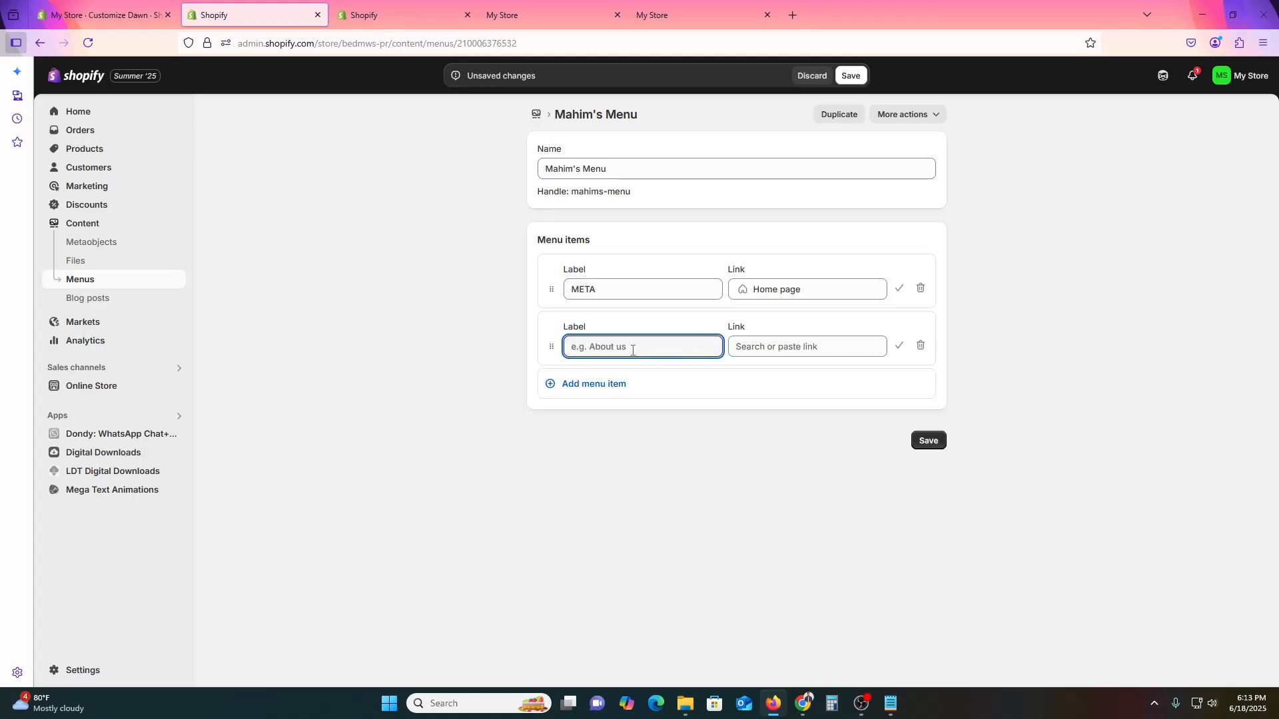
type("MENU")
left_click(773, 345)
left_click(786, 429)
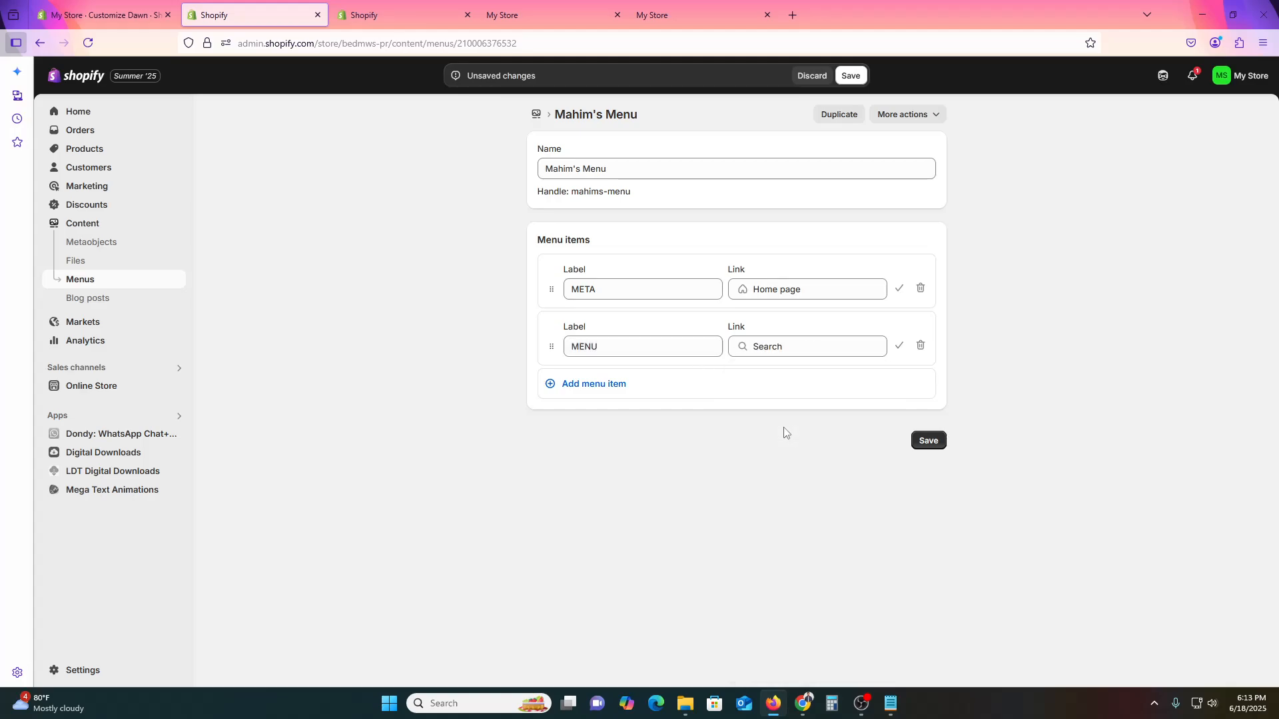
Step: Add a third menu item labelled "BLOG" and try to link it to one of the store's blogs
left_click(731, 384)
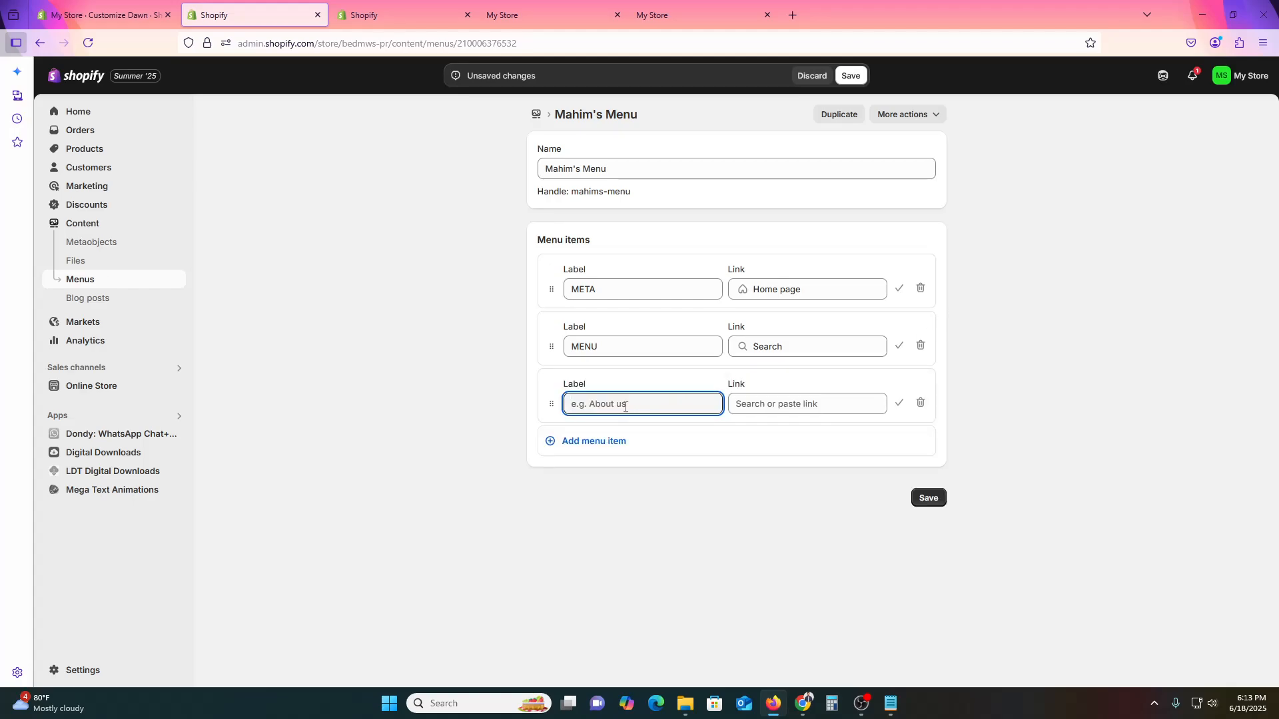
type("BLOG")
left_click(785, 405)
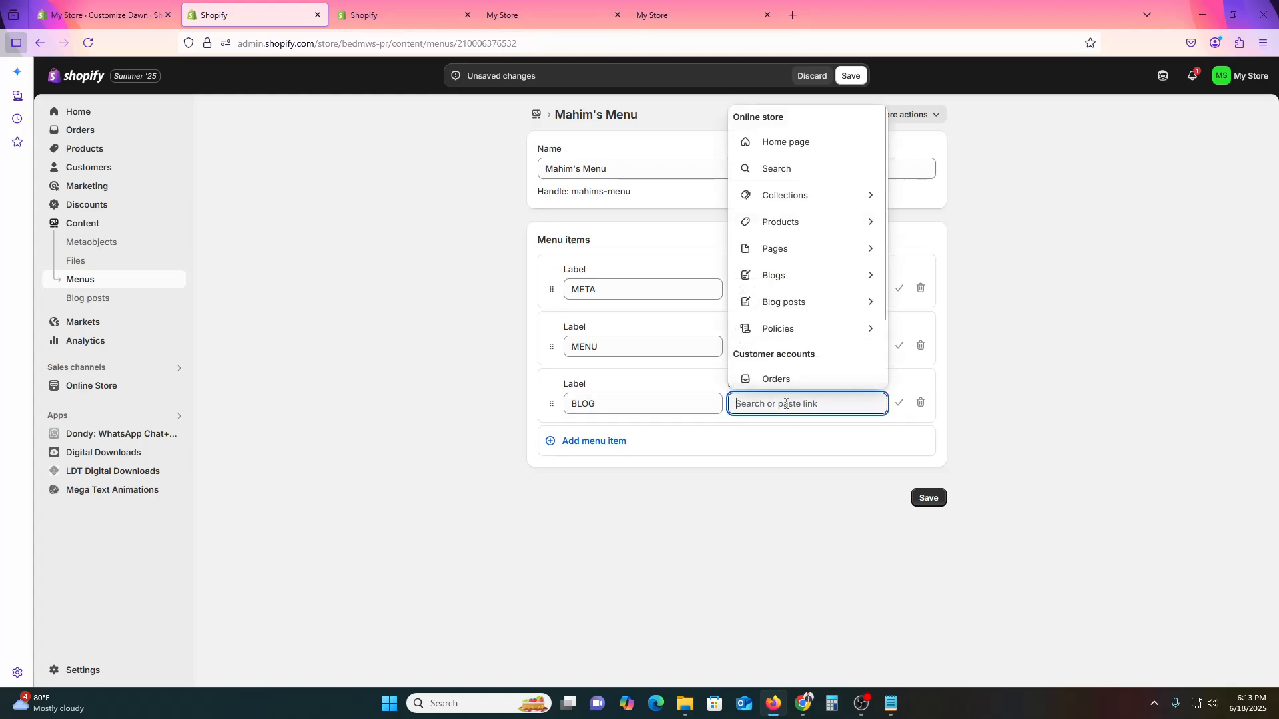
left_click(814, 277)
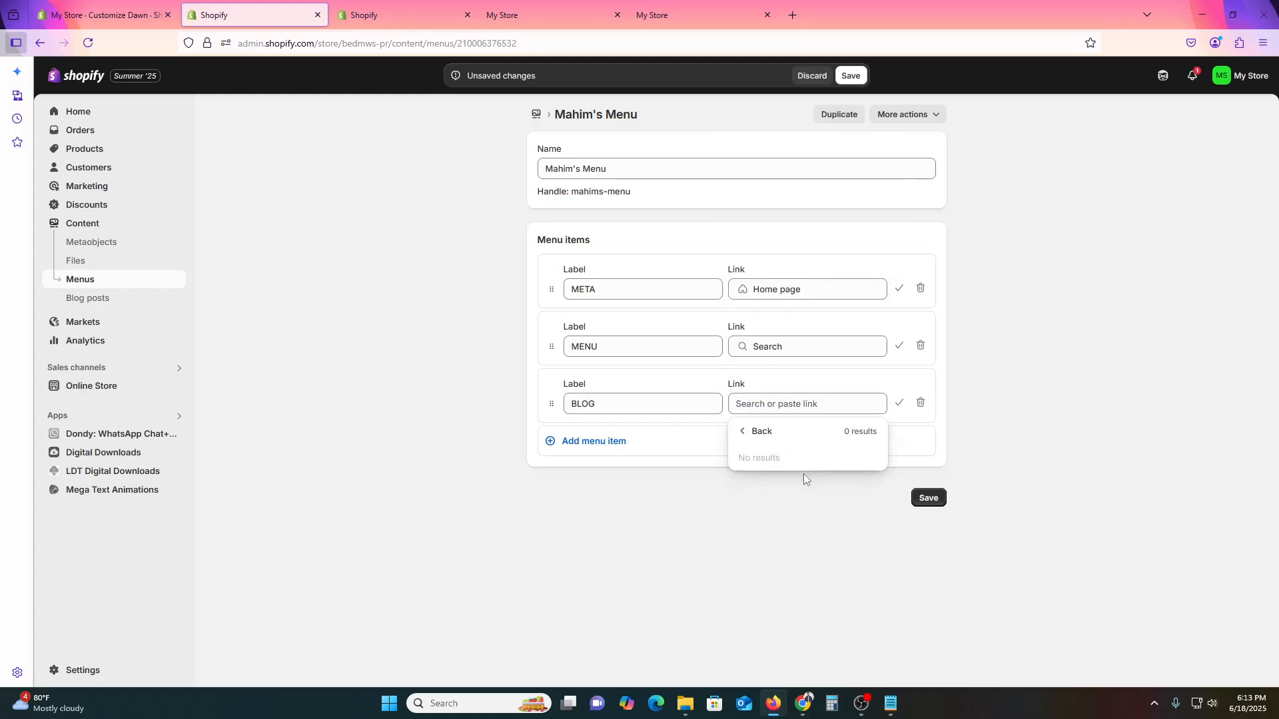
Step: Try to set "#" as the link of the BLOG menu item
left_click(806, 404)
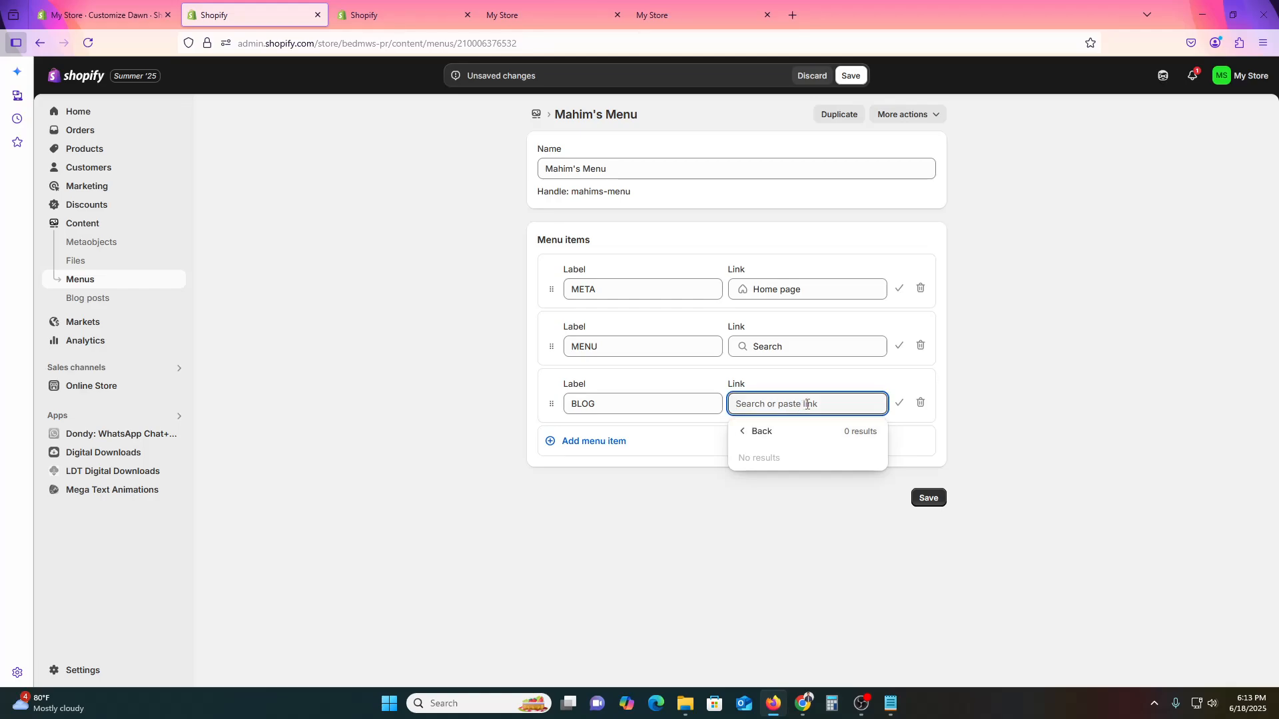
left_click(710, 537)
left_click(770, 411)
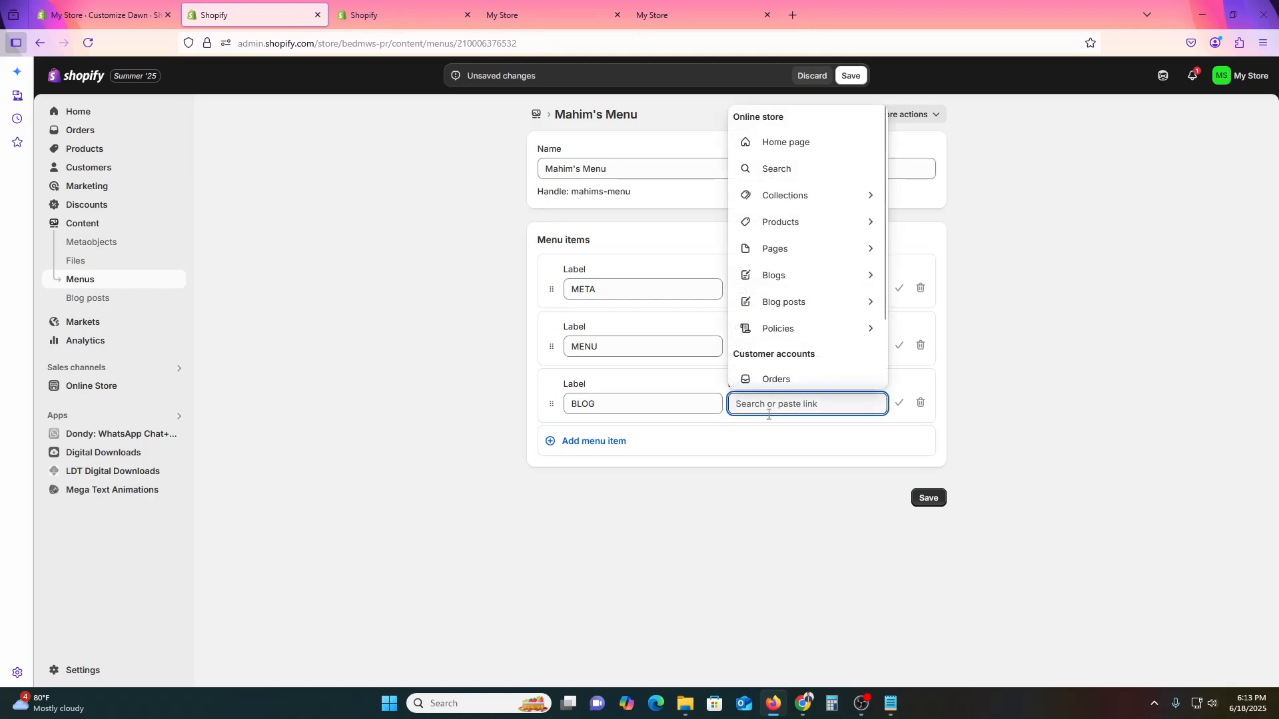
type("#")
left_click(735, 549)
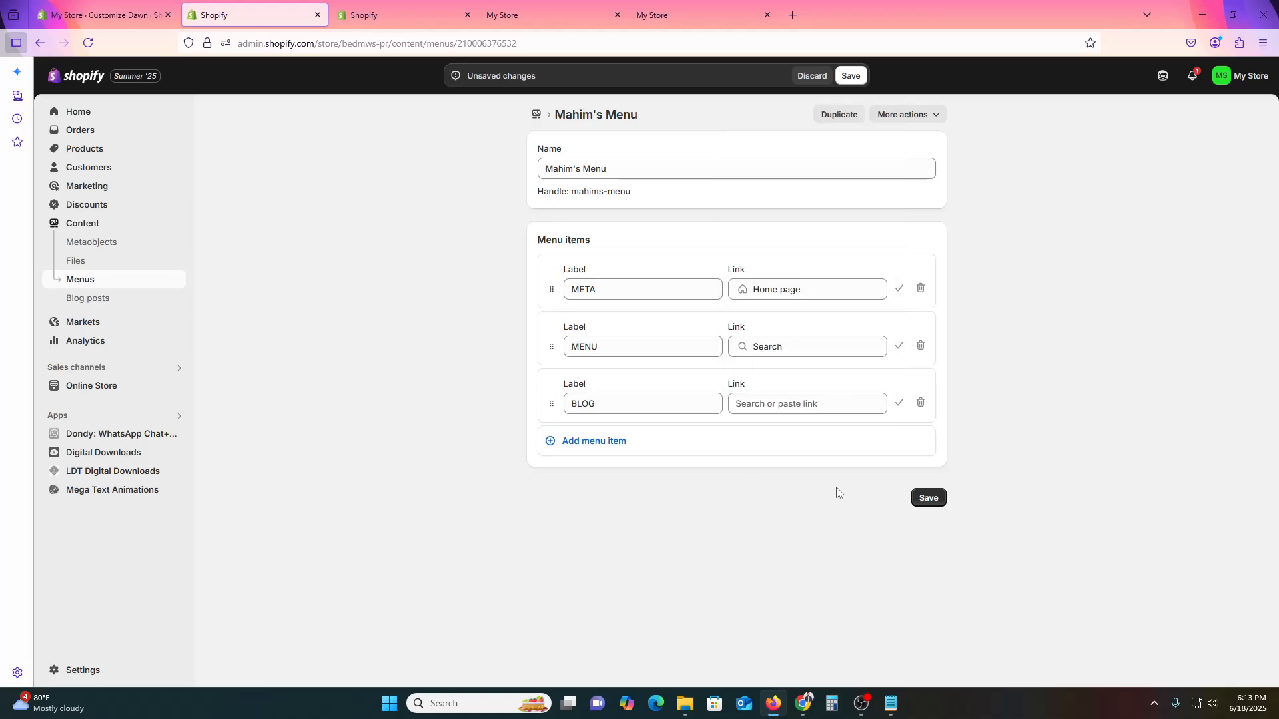
left_click(899, 405)
Step: Link the BLOG menu item to the Privacy Policy and save the menu
left_click(808, 407)
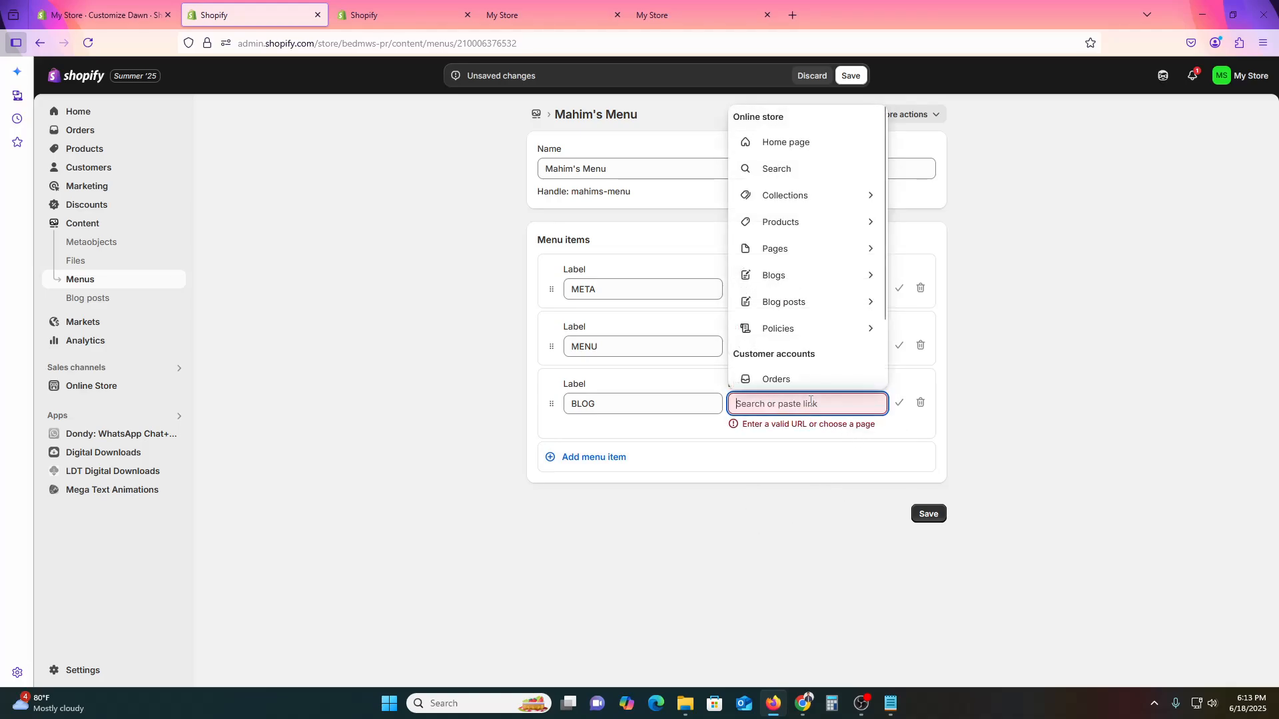
left_click(812, 326)
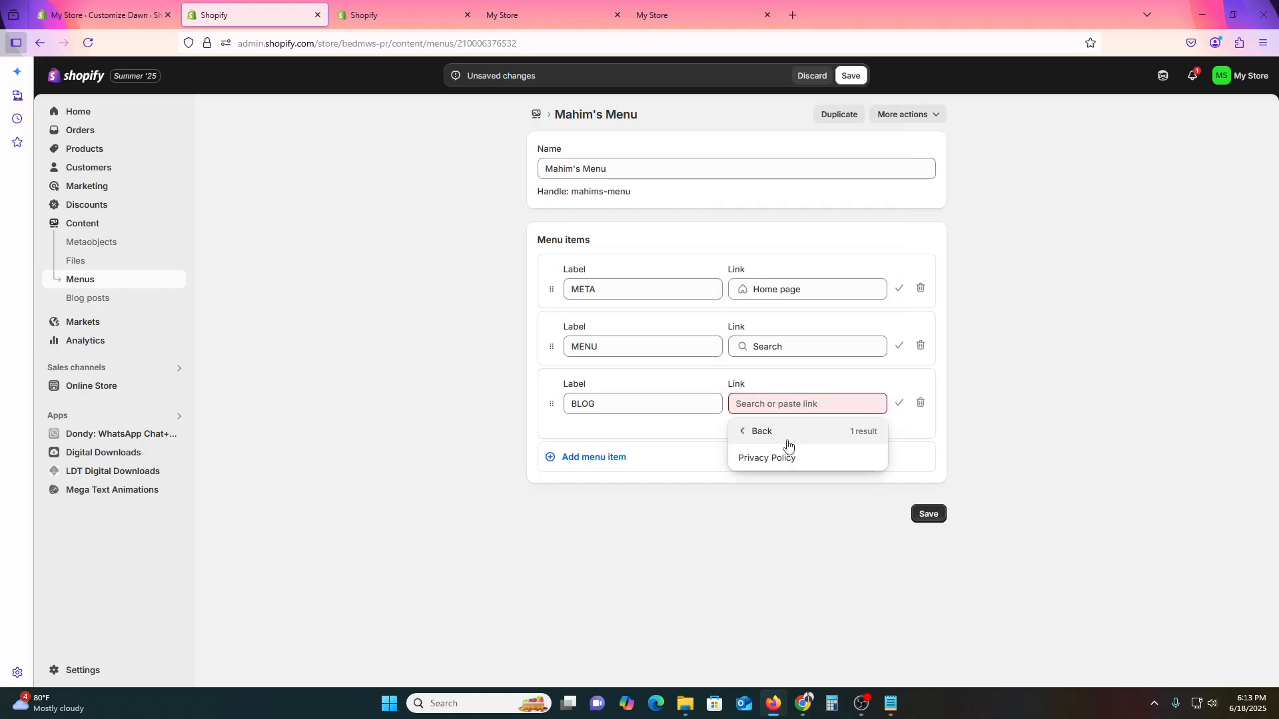
left_click(778, 458)
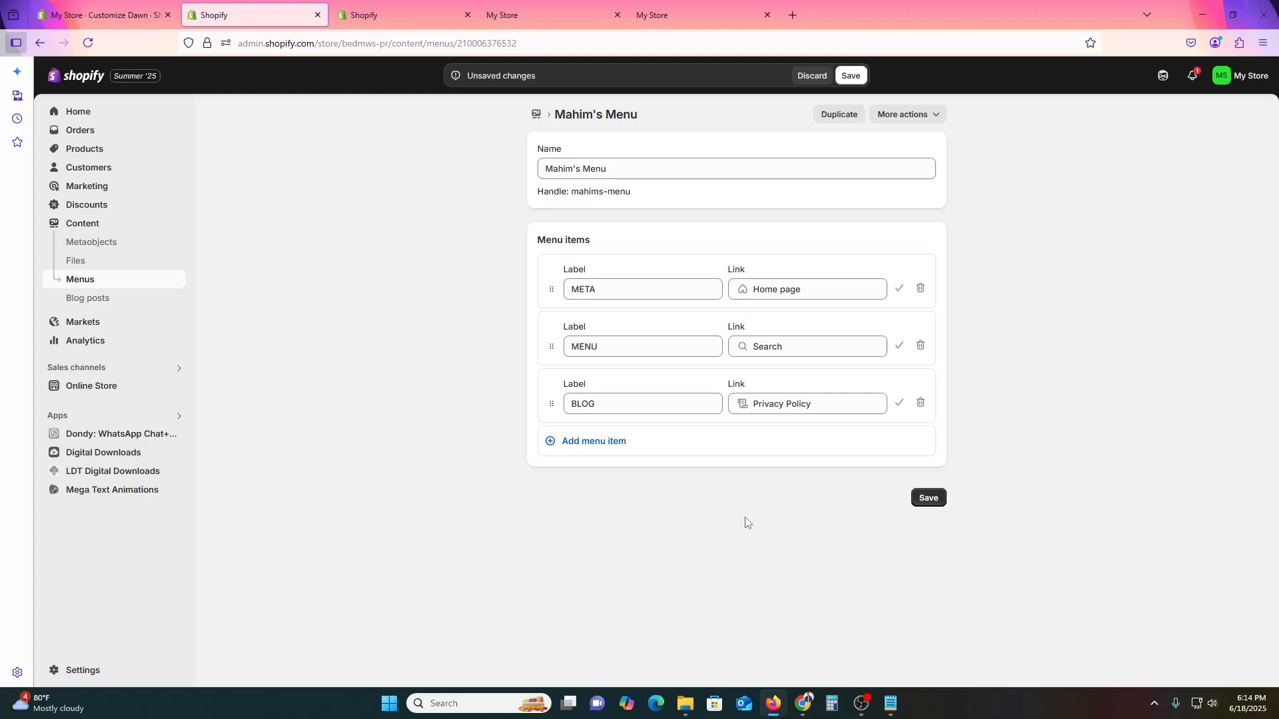
left_click(927, 499)
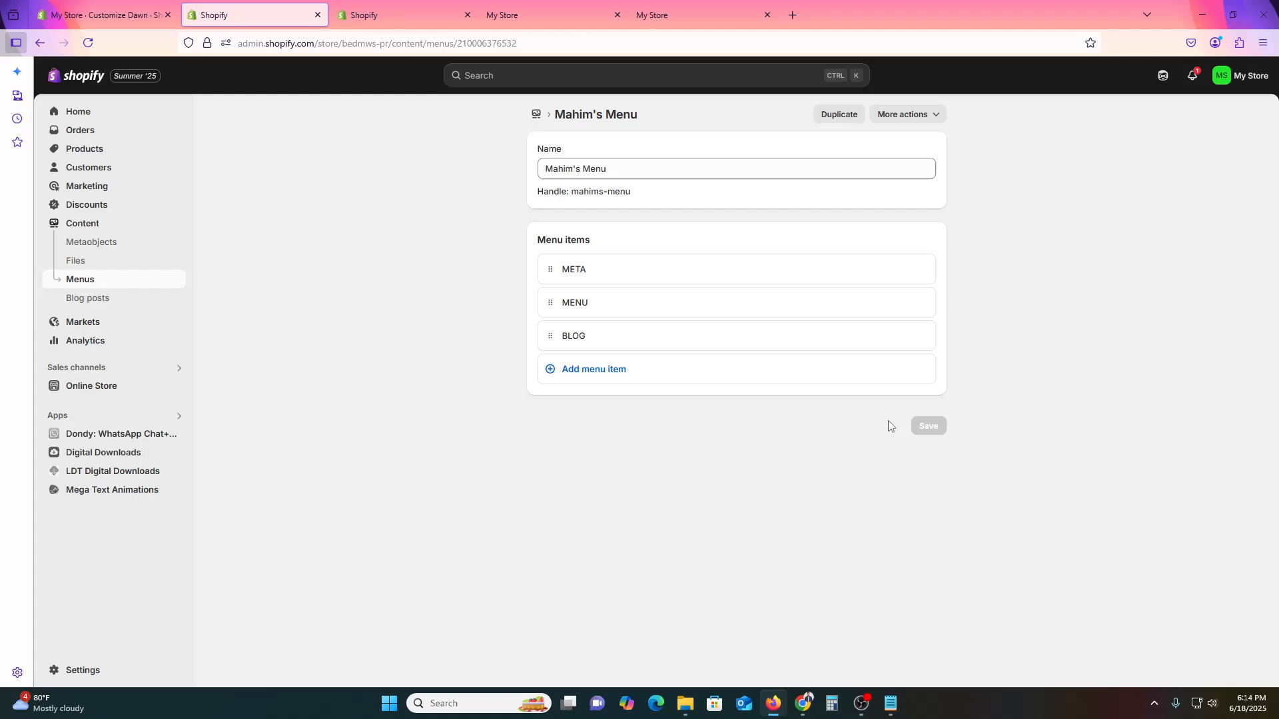
Step: Go to the Online Store's themes and open the live Dawn theme for customizing
left_click(94, 8)
left_click(252, 8)
left_click(160, 385)
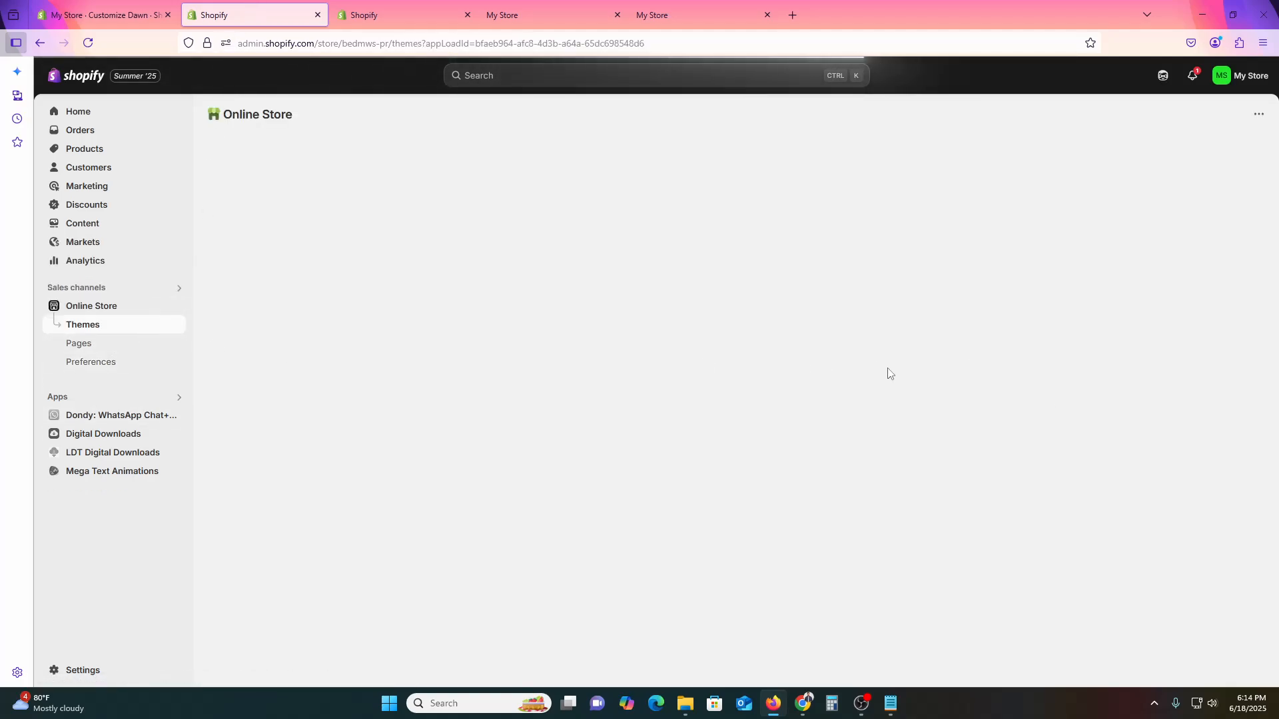
left_click(1005, 445)
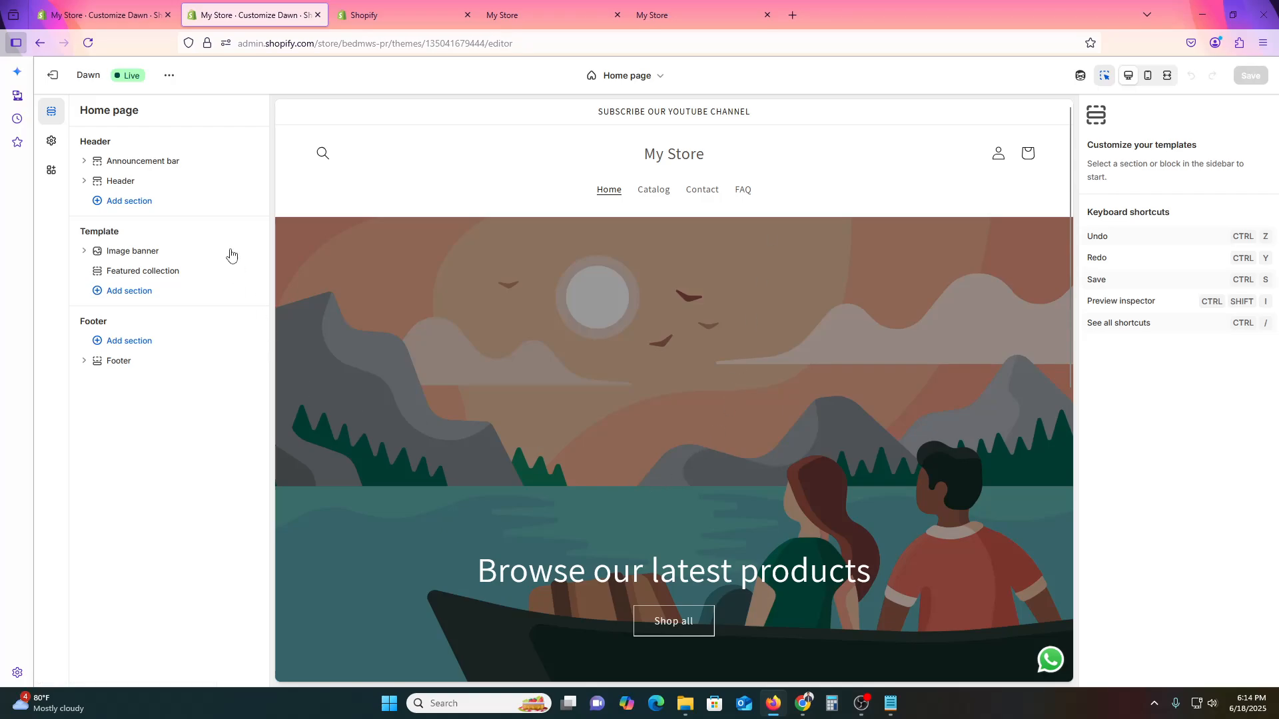
Step: Replace the Header section's main menu with the new custom menu and save the theme
left_click(158, 188)
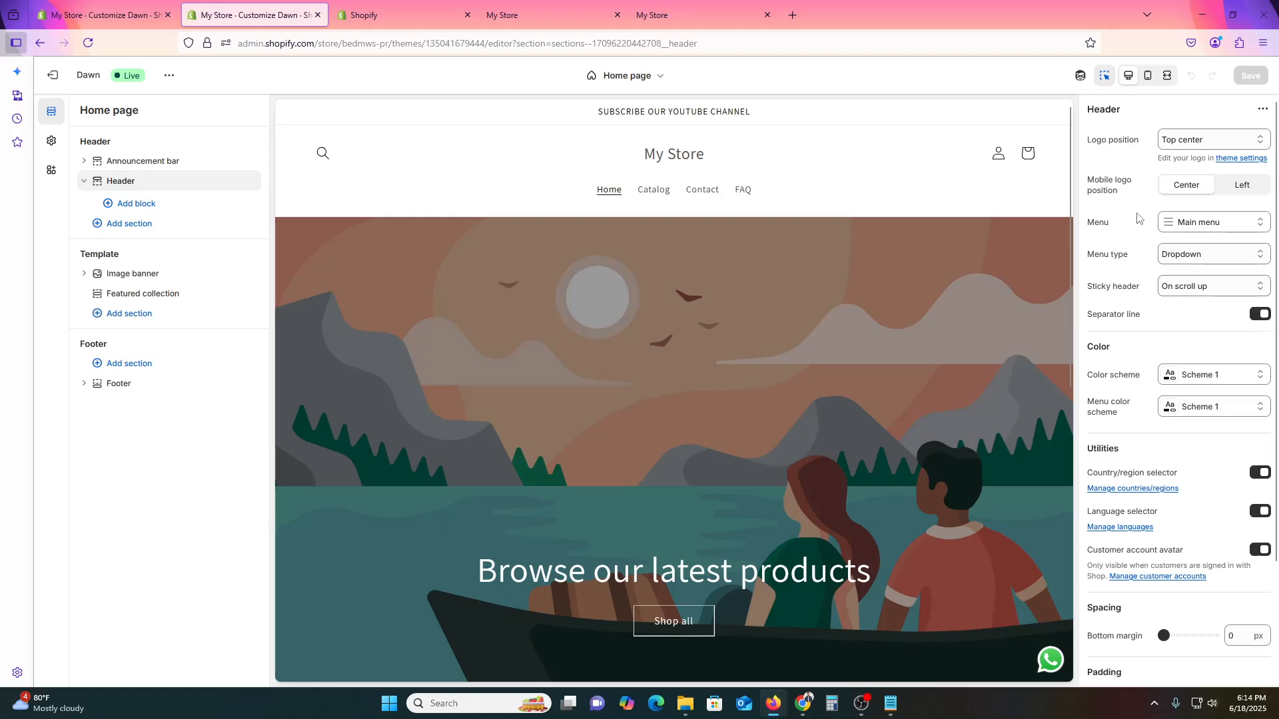
left_click(1202, 225)
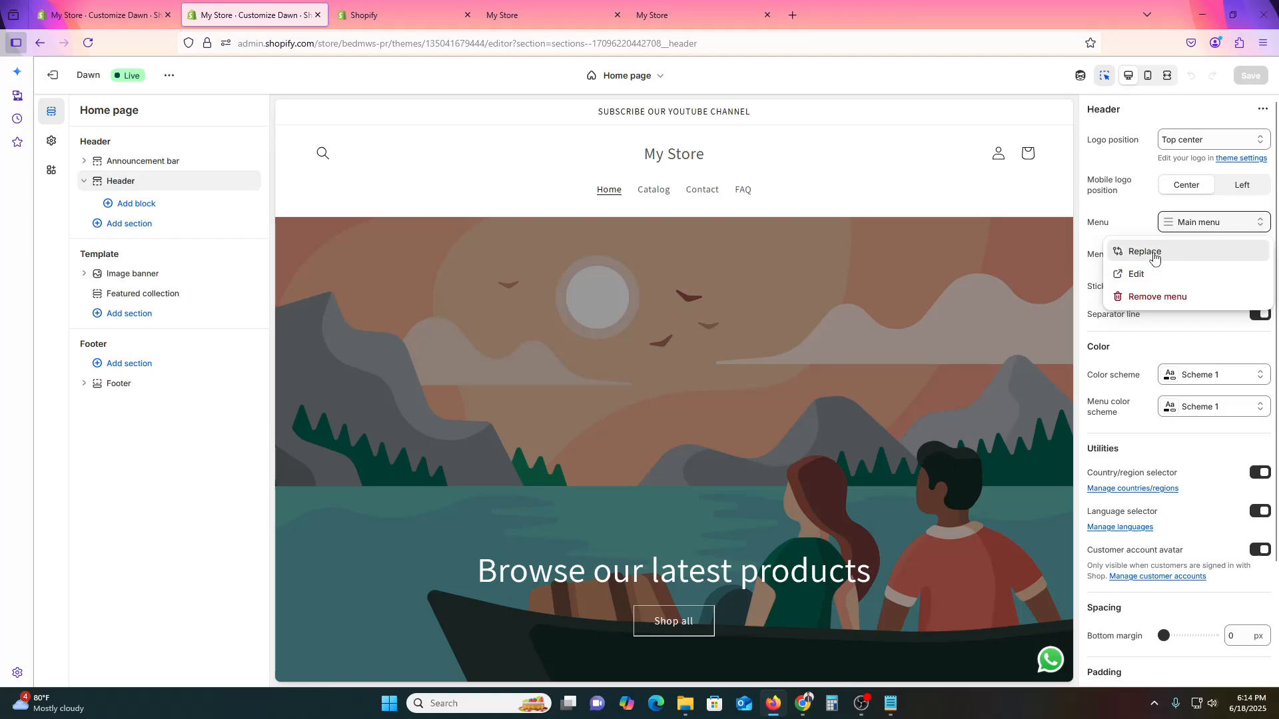
left_click(1182, 251)
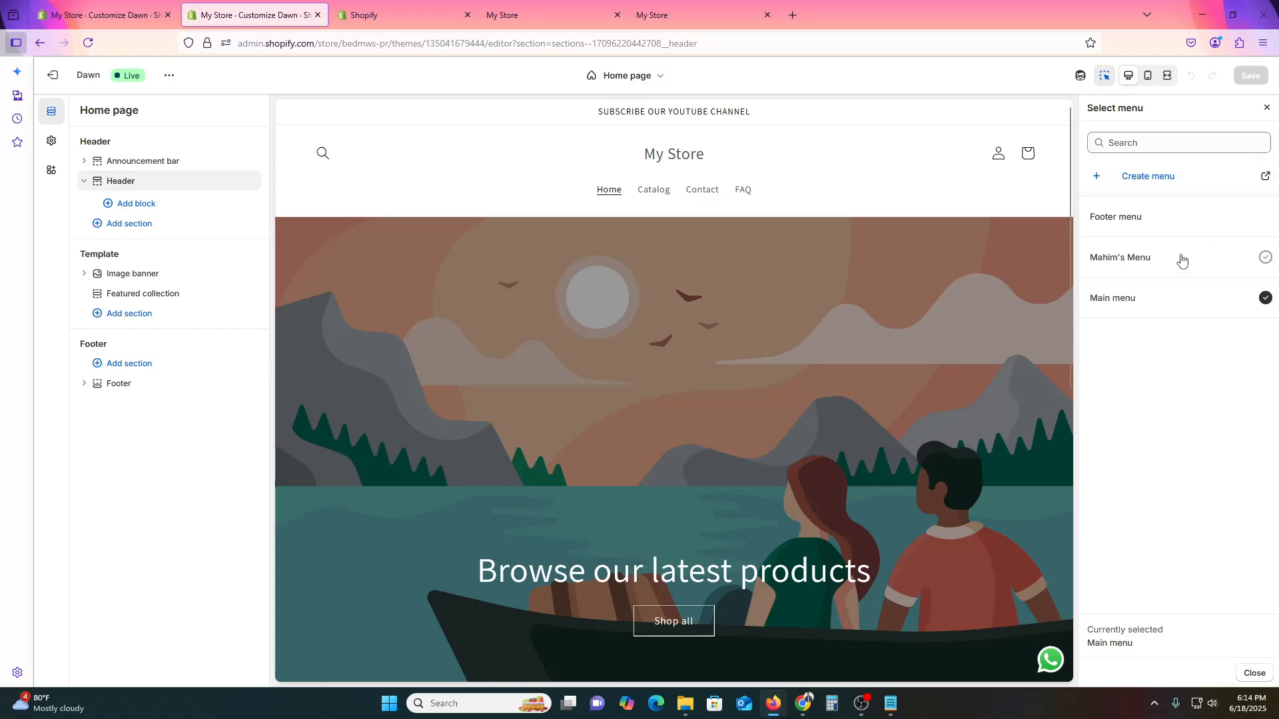
left_click(1137, 266)
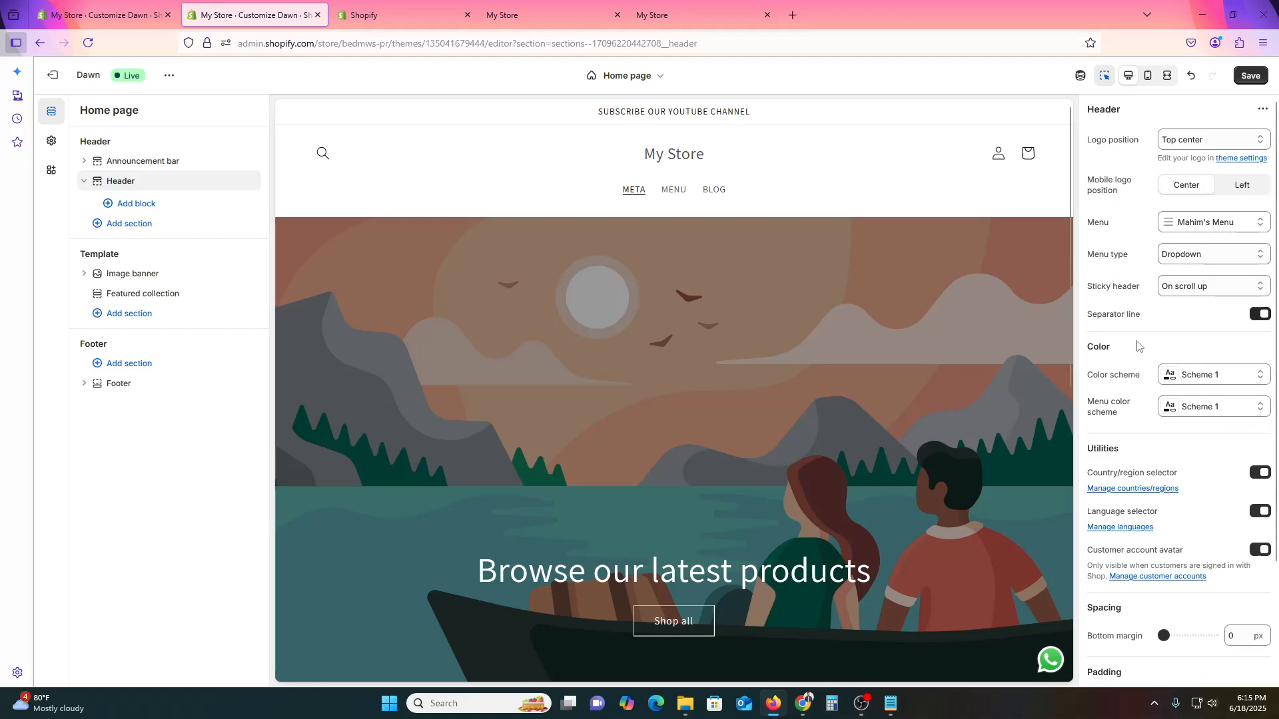
scroll(1139, 307, "down", 3)
scroll(1169, 522, "up", 3)
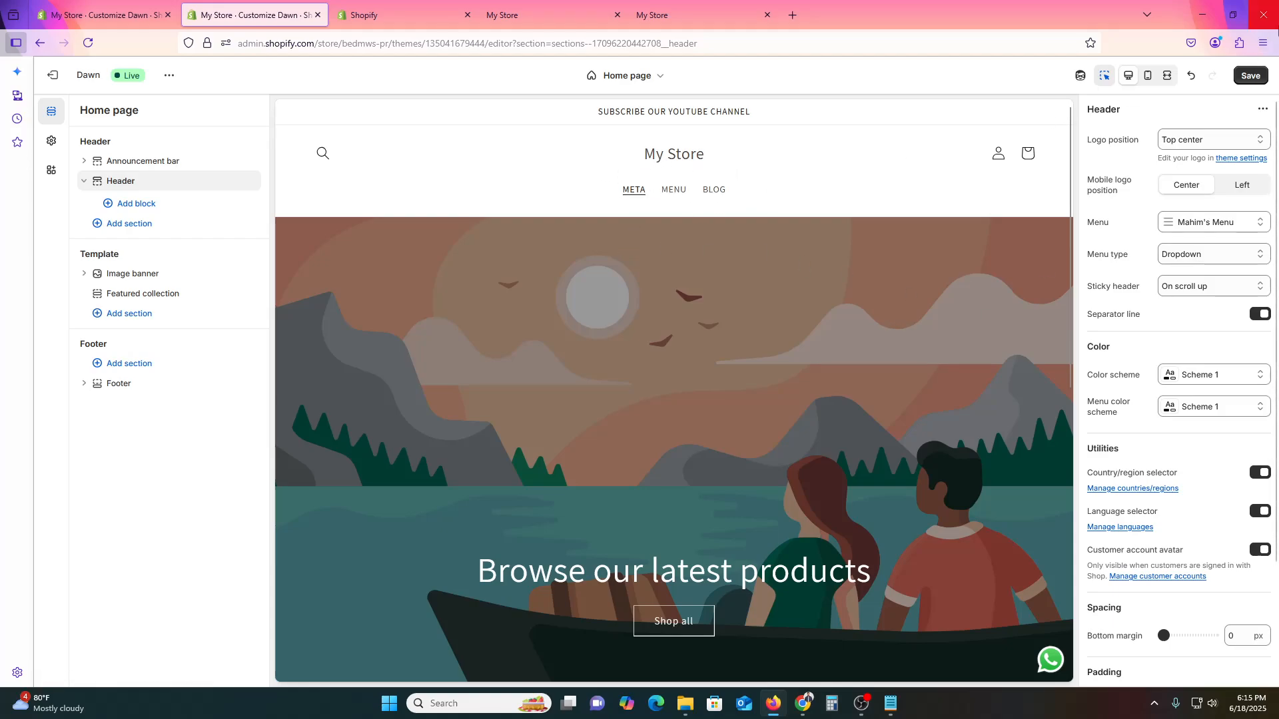
left_click(1265, 81)
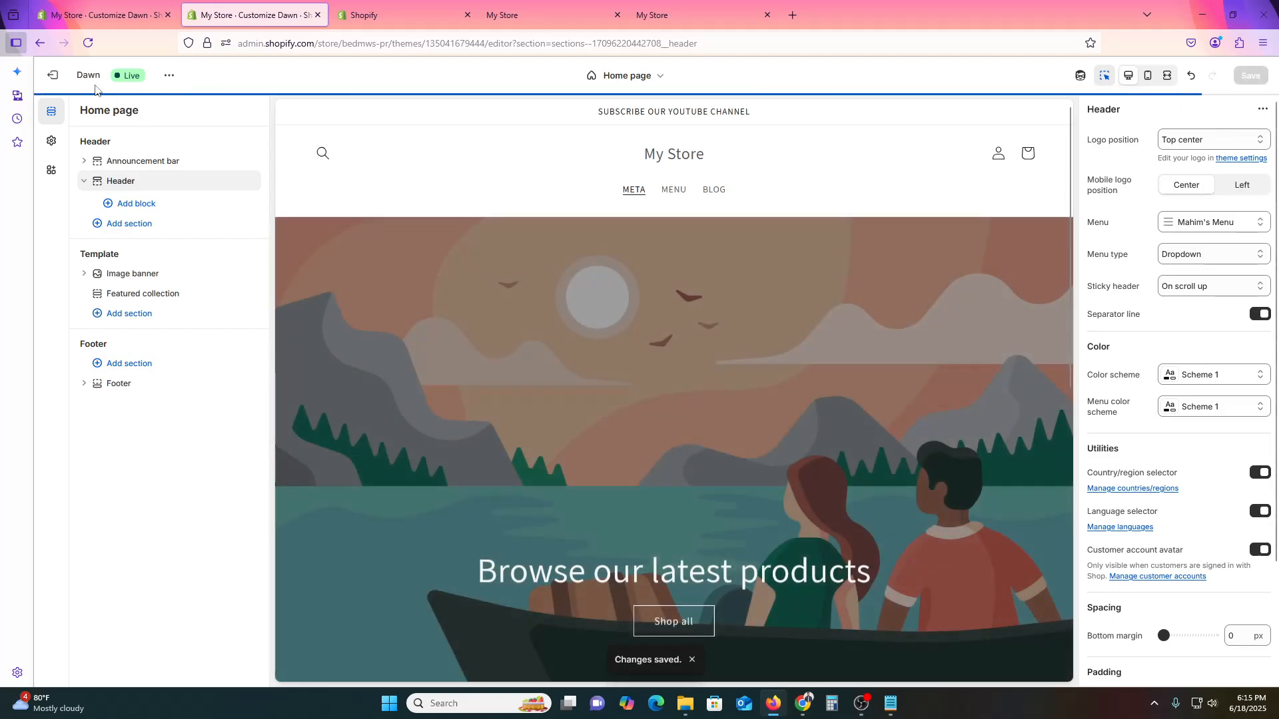
Step: Leave the theme editor, open the live storefront and check the header's MENU, BLOG and META links
left_click(51, 77)
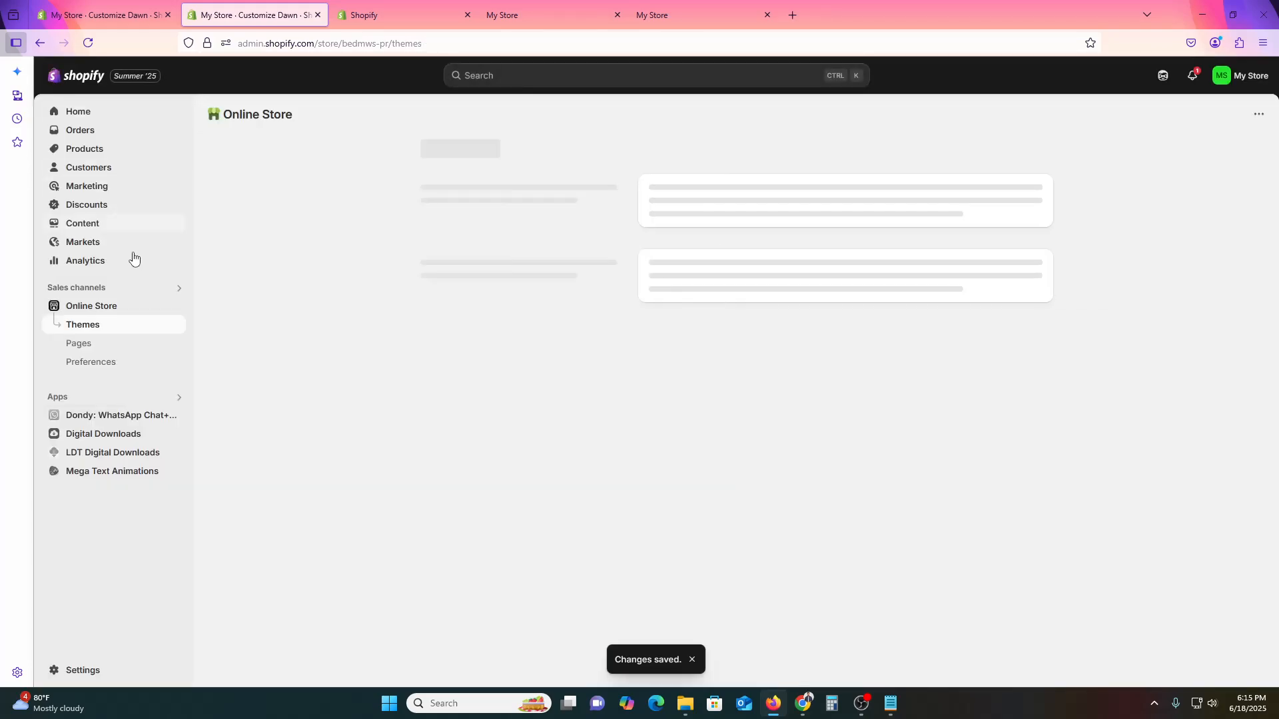
left_click(629, 365)
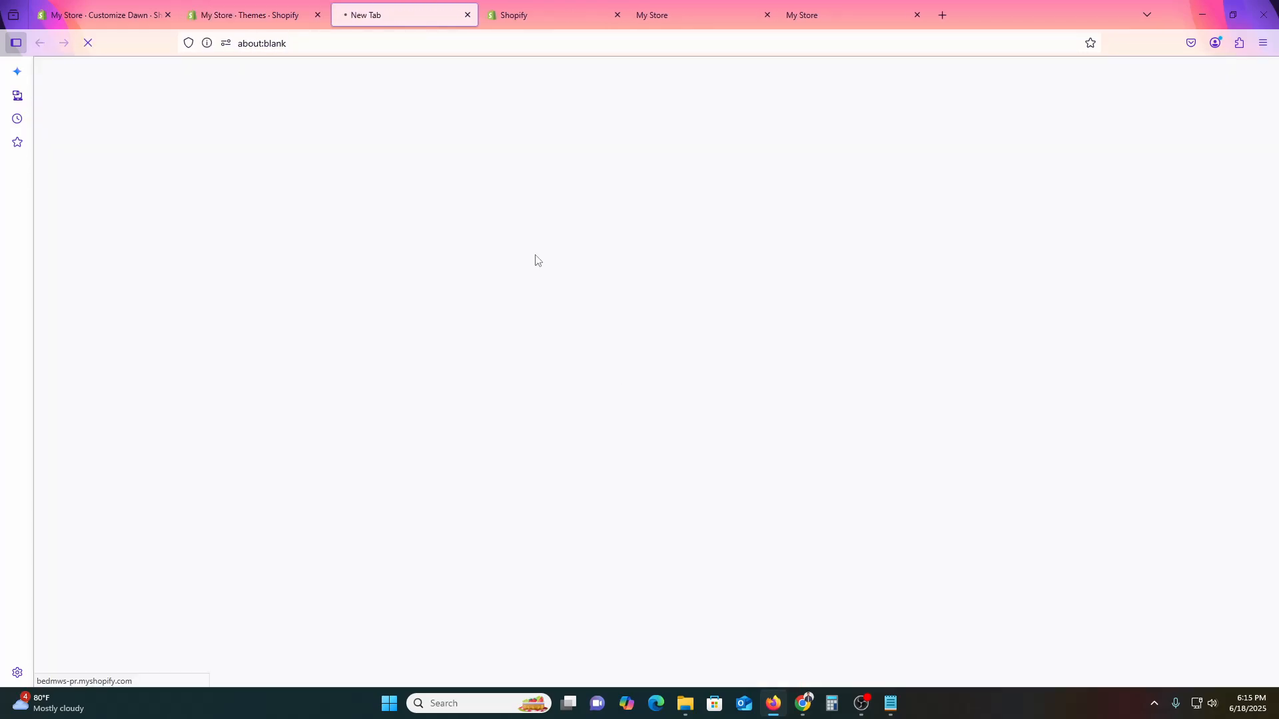
left_click(618, 15)
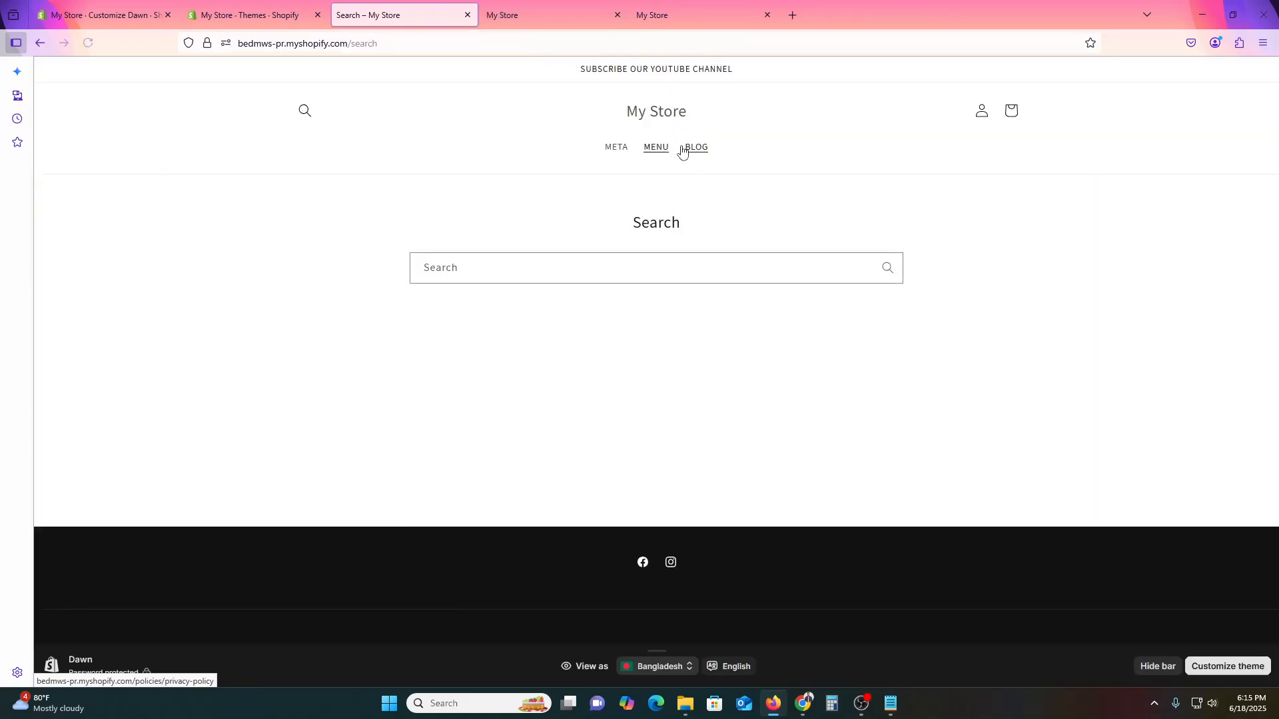
left_click(691, 149)
left_click(612, 152)
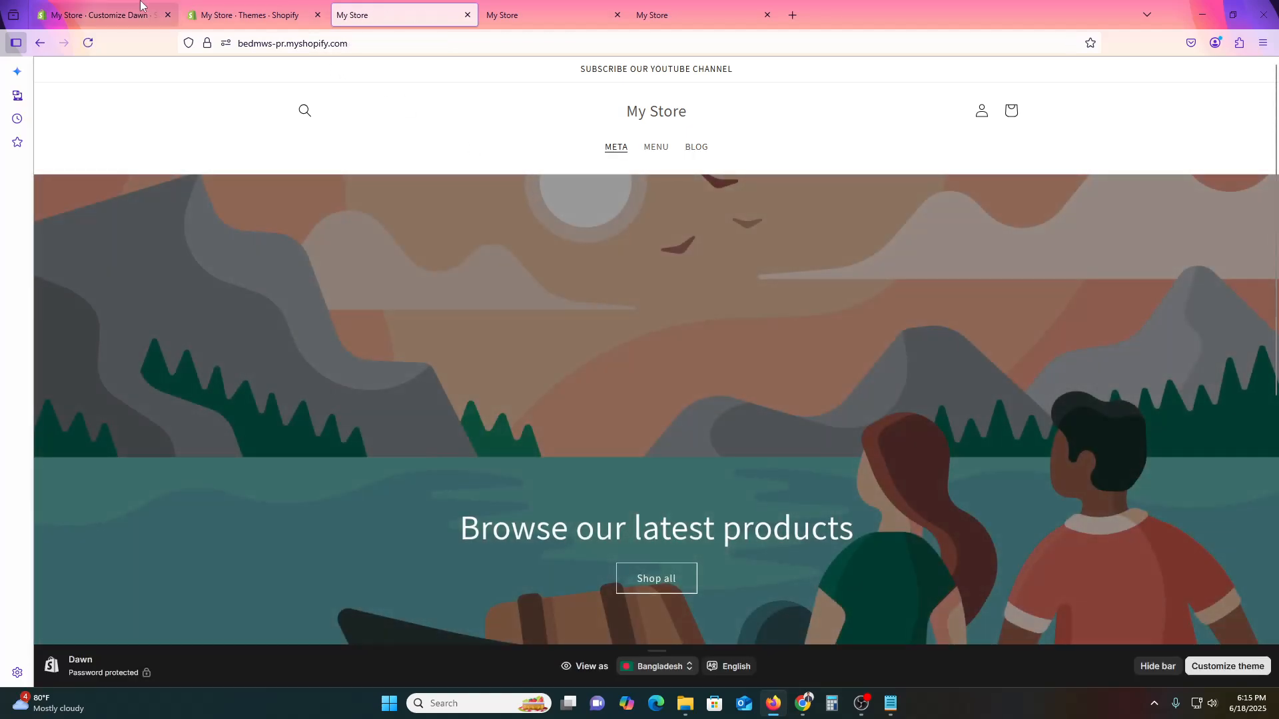
Step: Revisit the theme editor, then go back to the store admin and review the list of menus under Content
left_click(140, 3)
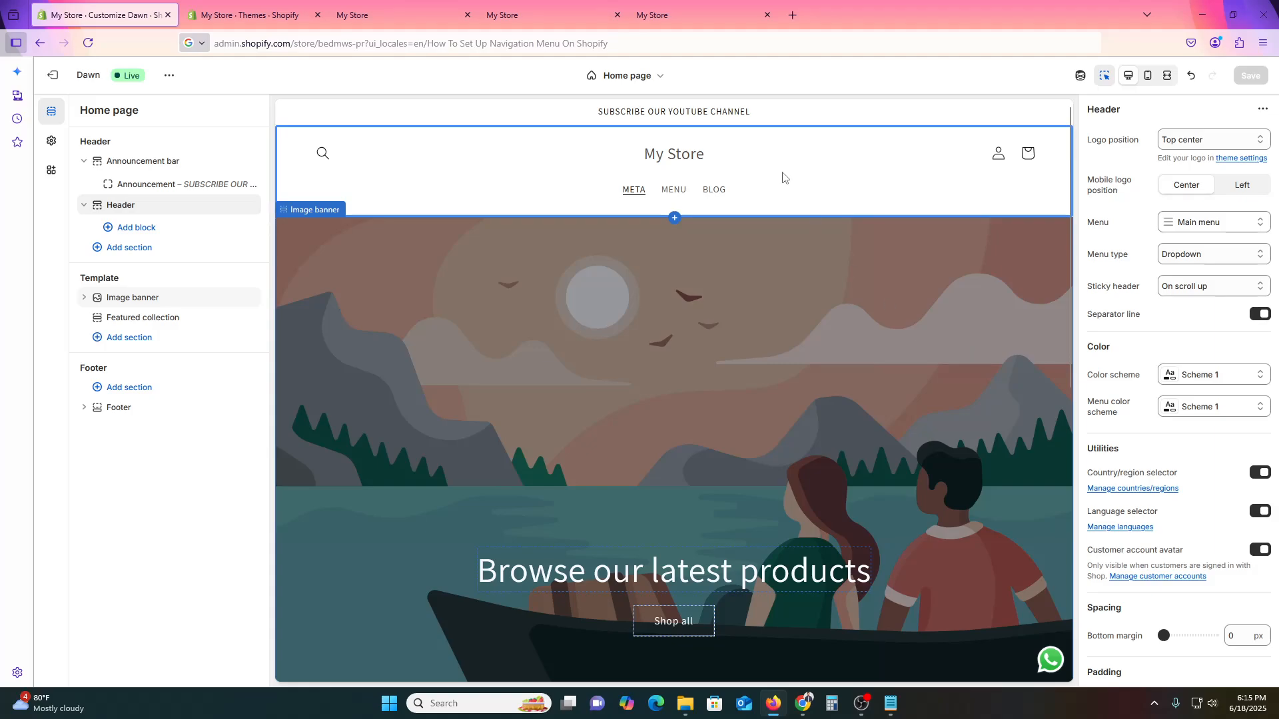
left_click(267, 15)
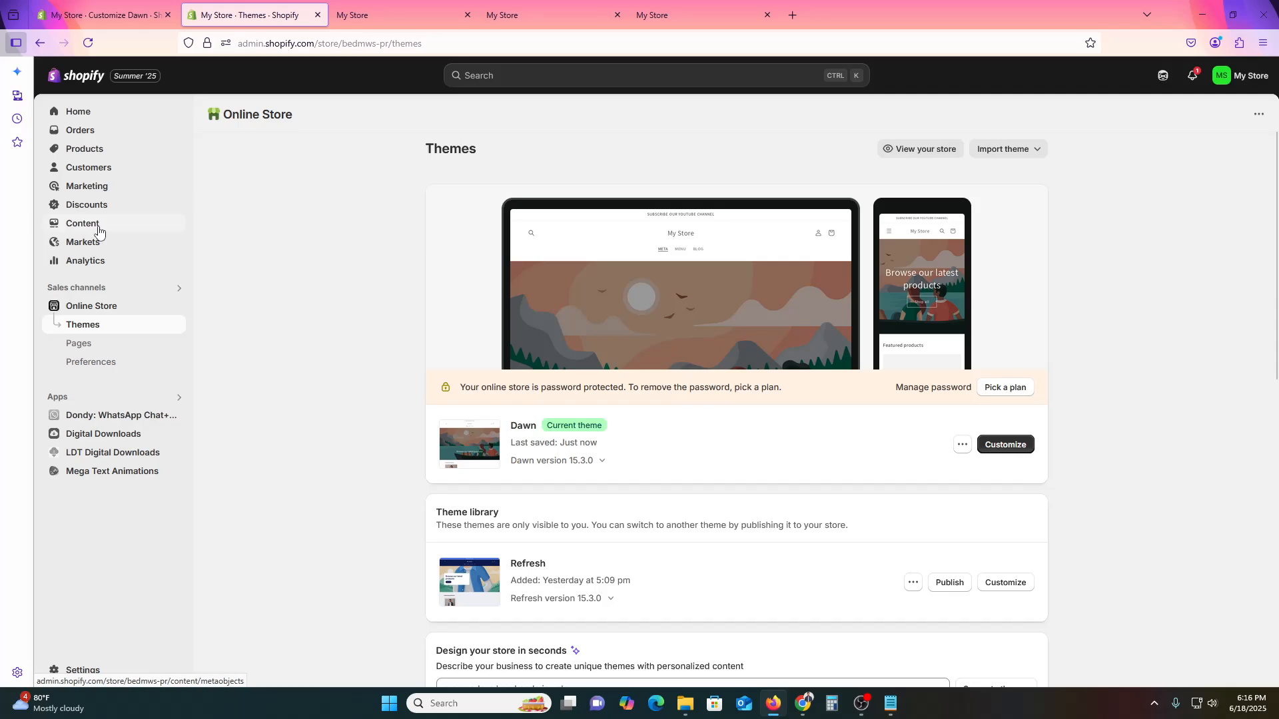
left_click(97, 227)
left_click(88, 281)
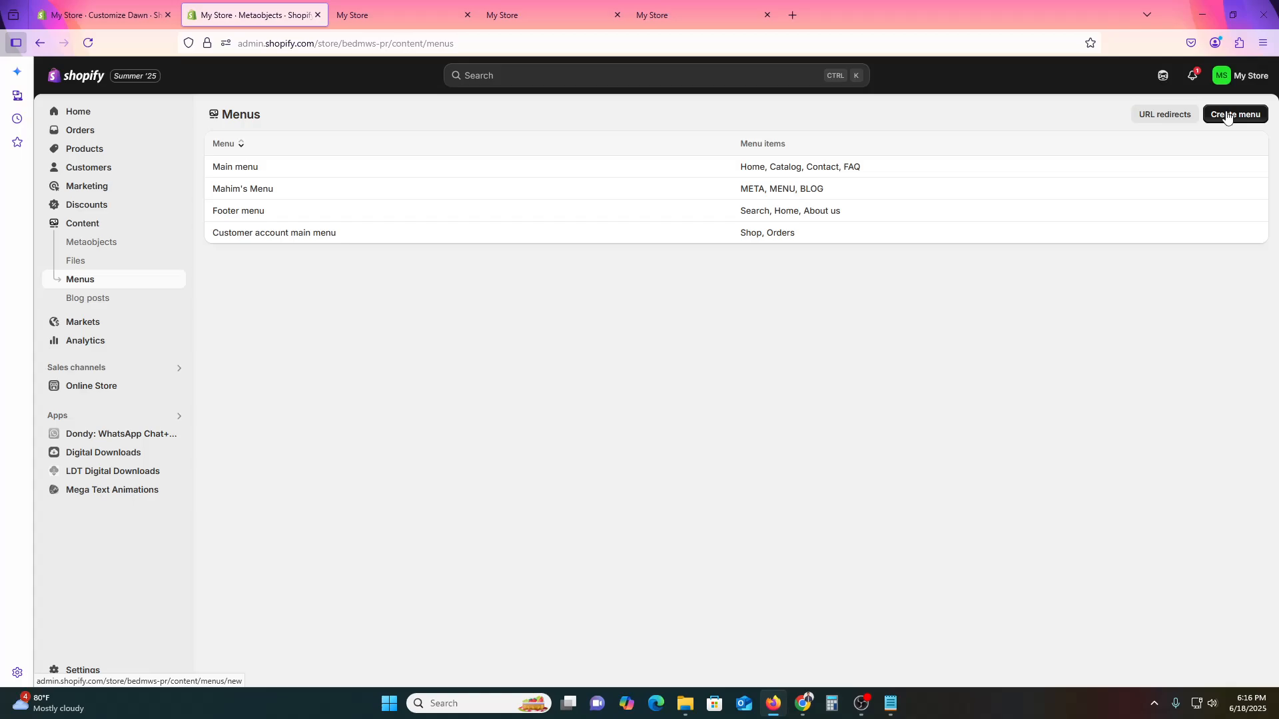
left_click(1247, 118)
left_click(565, 166)
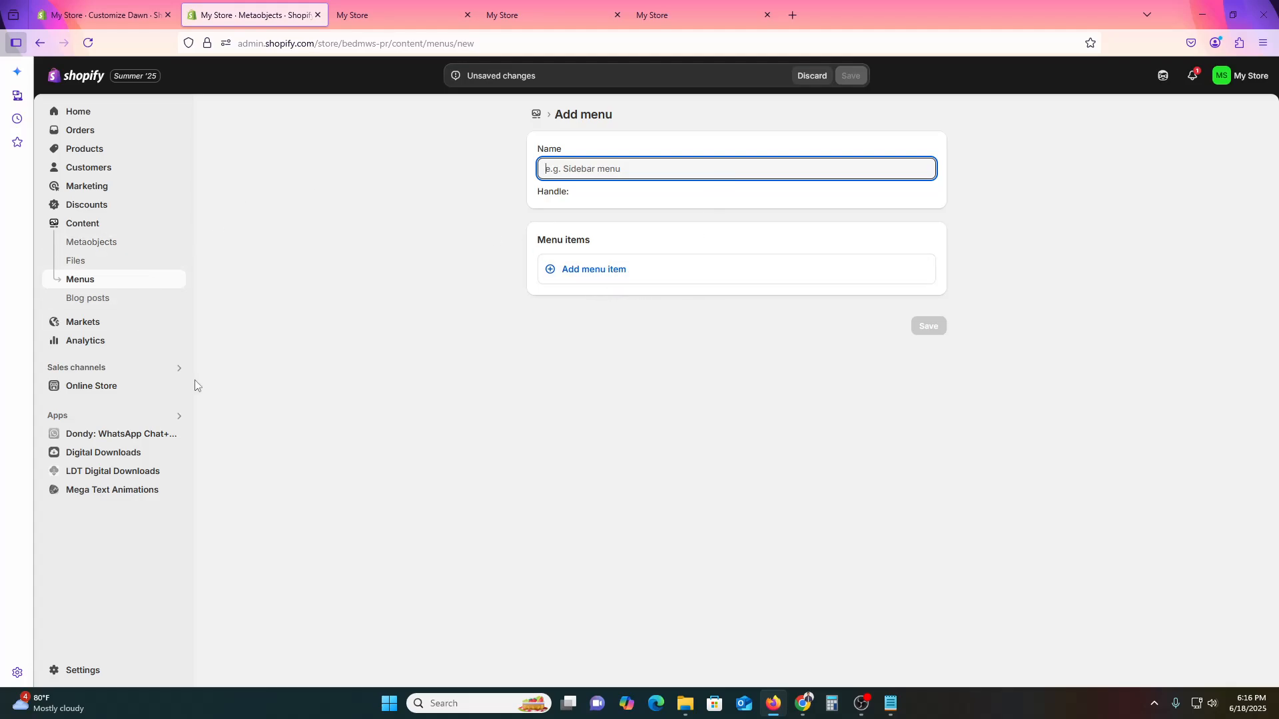
left_click(134, 285)
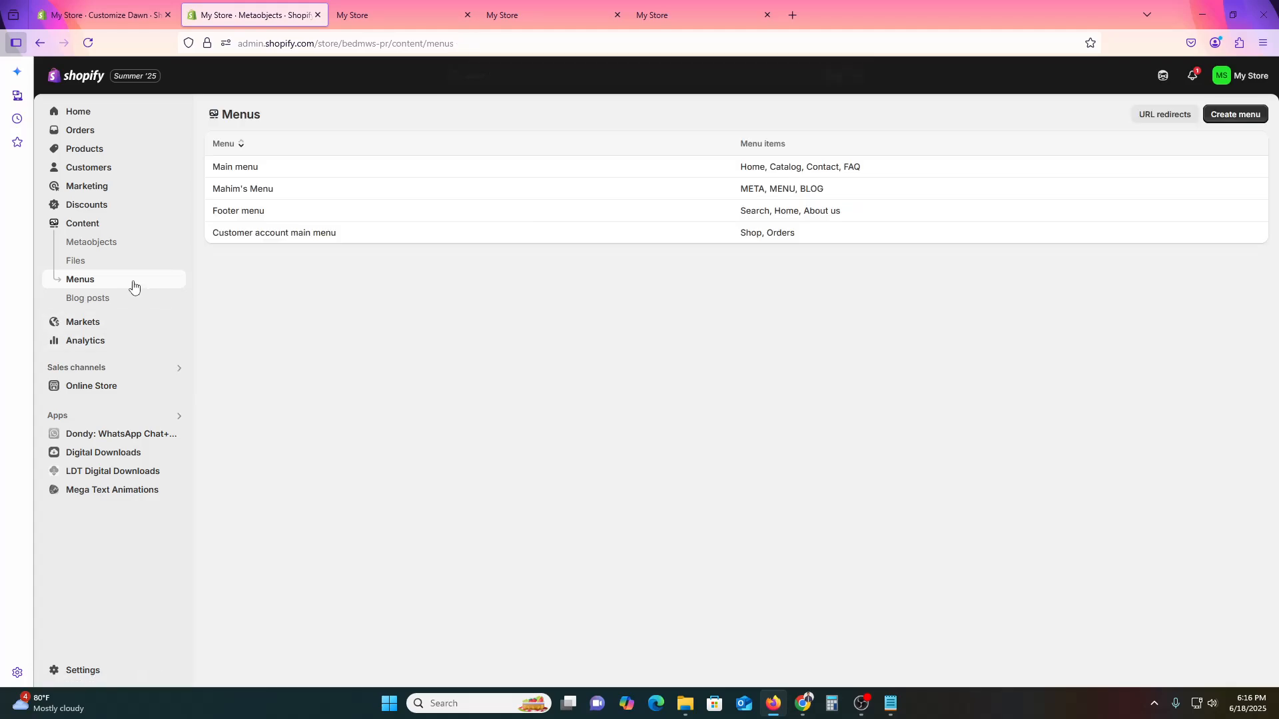